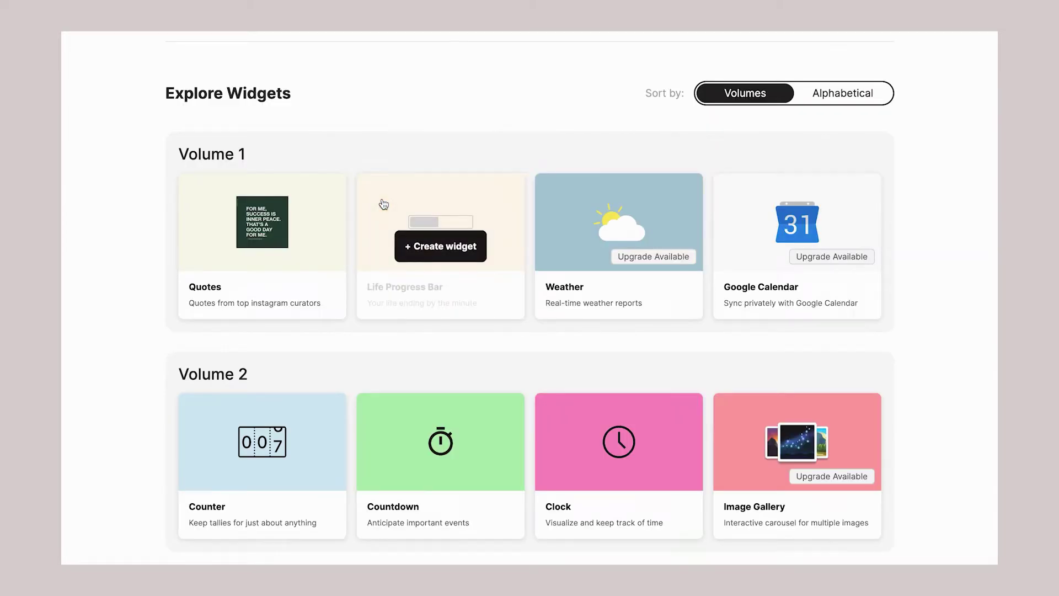
# Create a Life Progress Bar widget titled "Yearly progress".
pyautogui.click(383, 204)
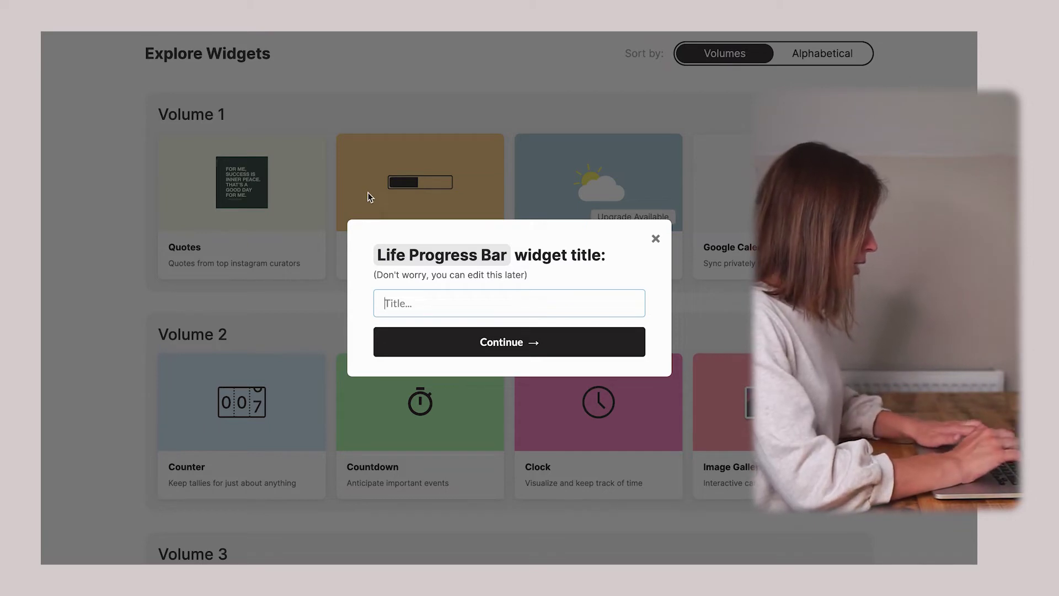
pyautogui.write('Ye')
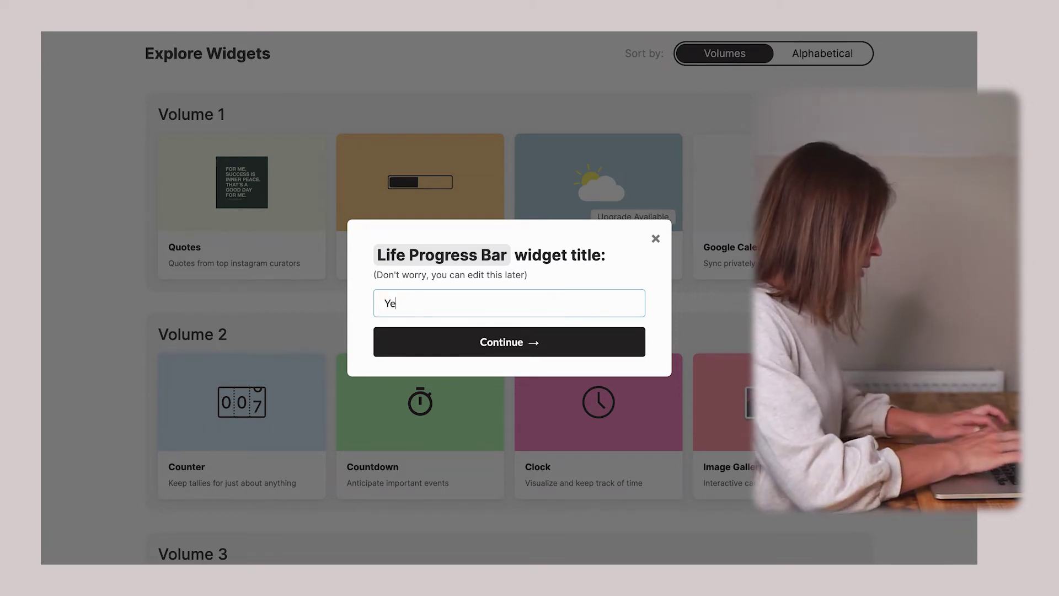
pyautogui.write('arly p')
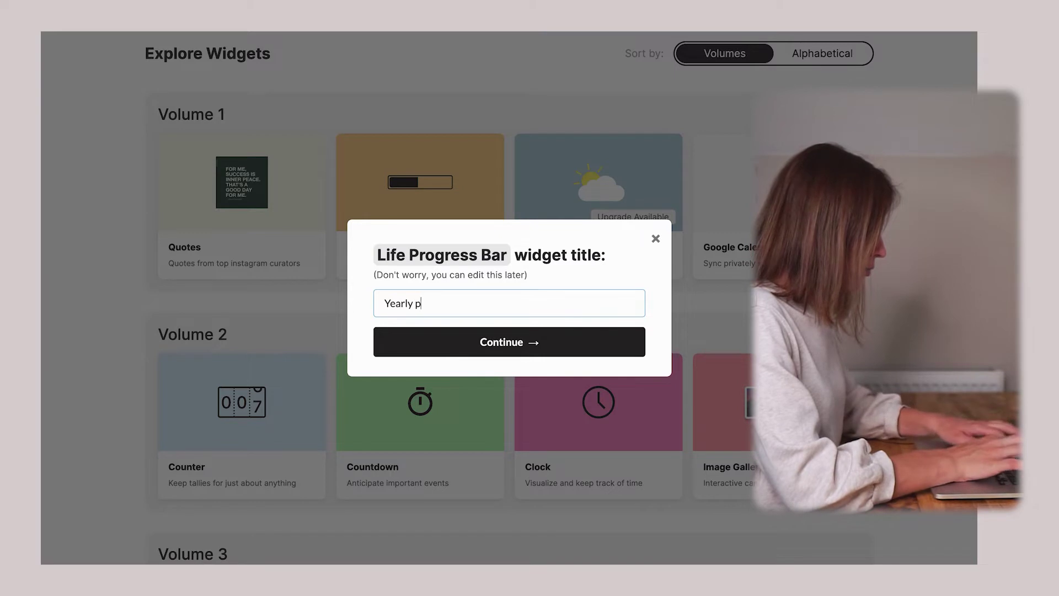
pyautogui.write('rogress')
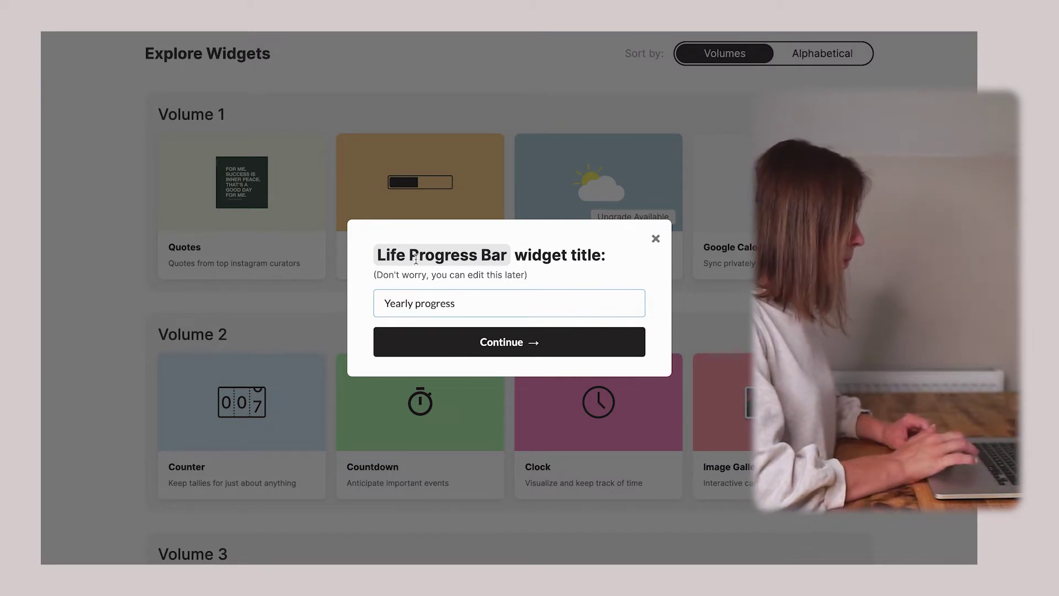
pyautogui.click(481, 350)
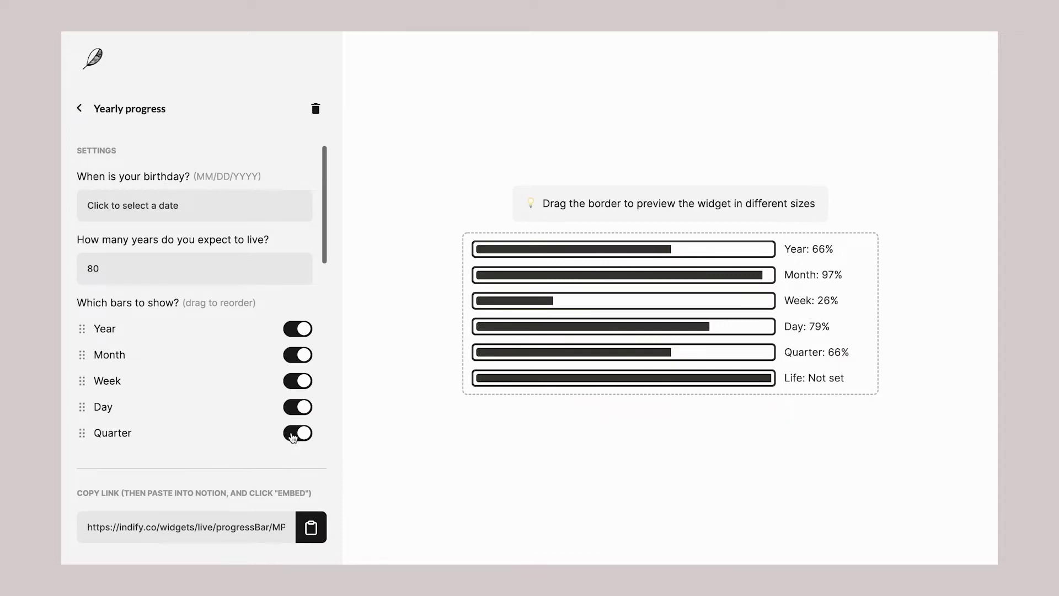
# Choose a birthday date for the progress widget and turn off its Life bar.
pyautogui.click(124, 209)
pyautogui.click(134, 299)
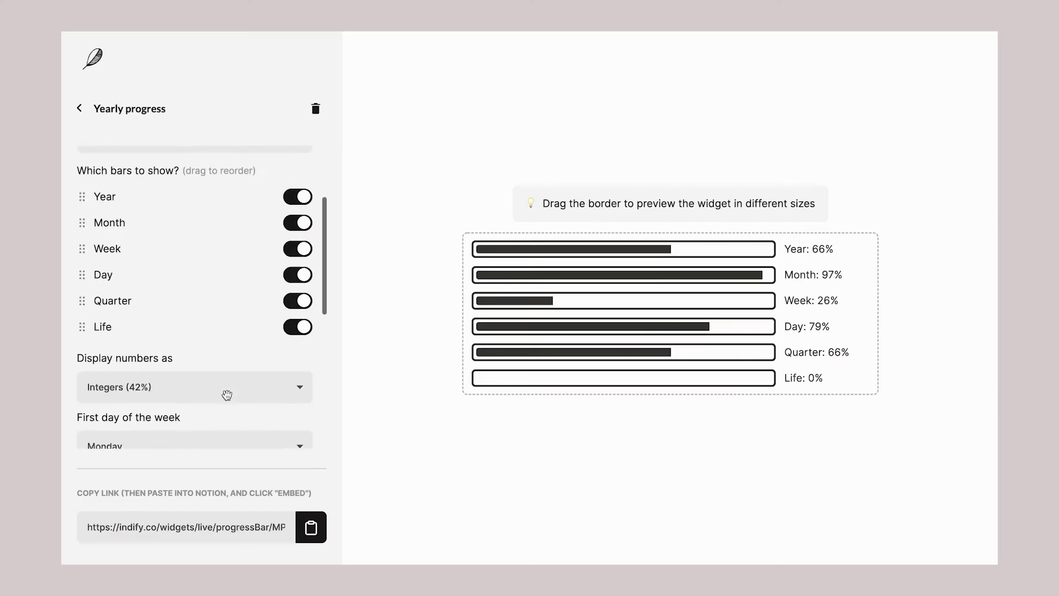
pyautogui.scroll(1, 226, 395)
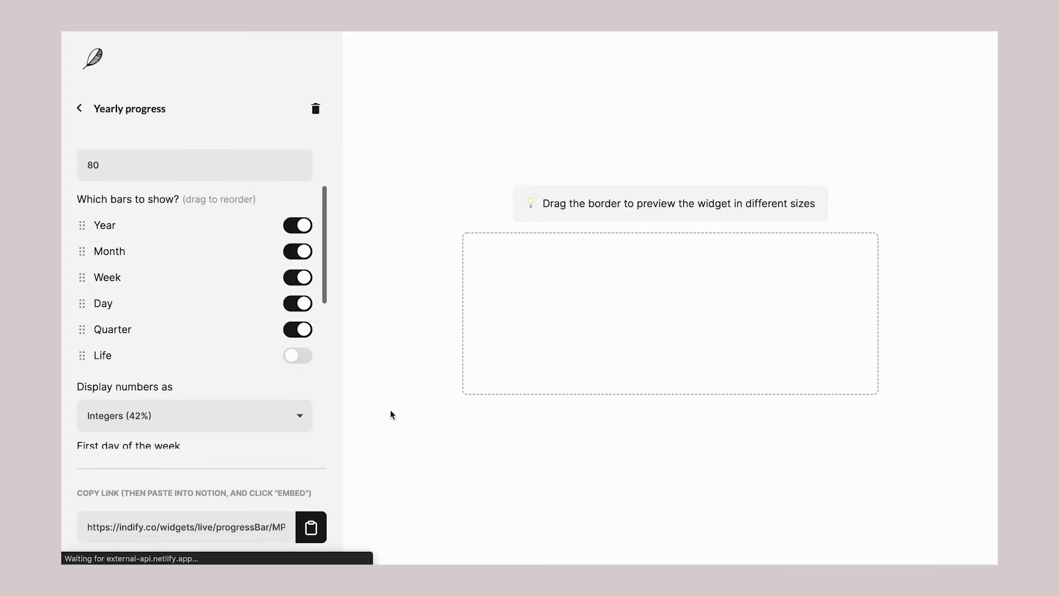
# Display the numbers as Fractions (3/7) and turn off the remaining bars so that only Year is shown.
pyautogui.click(170, 423)
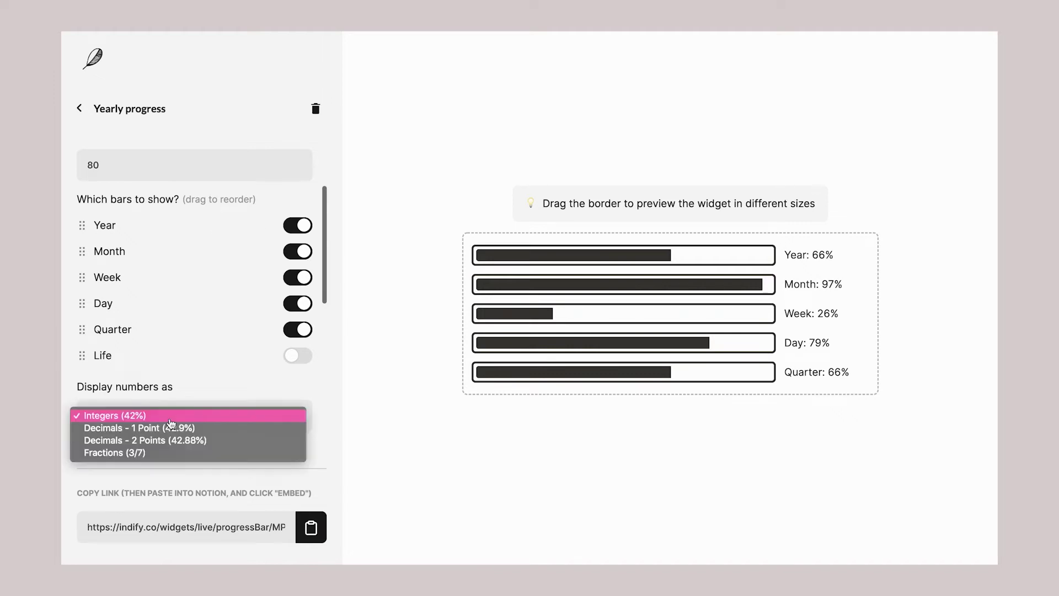
pyautogui.click(146, 453)
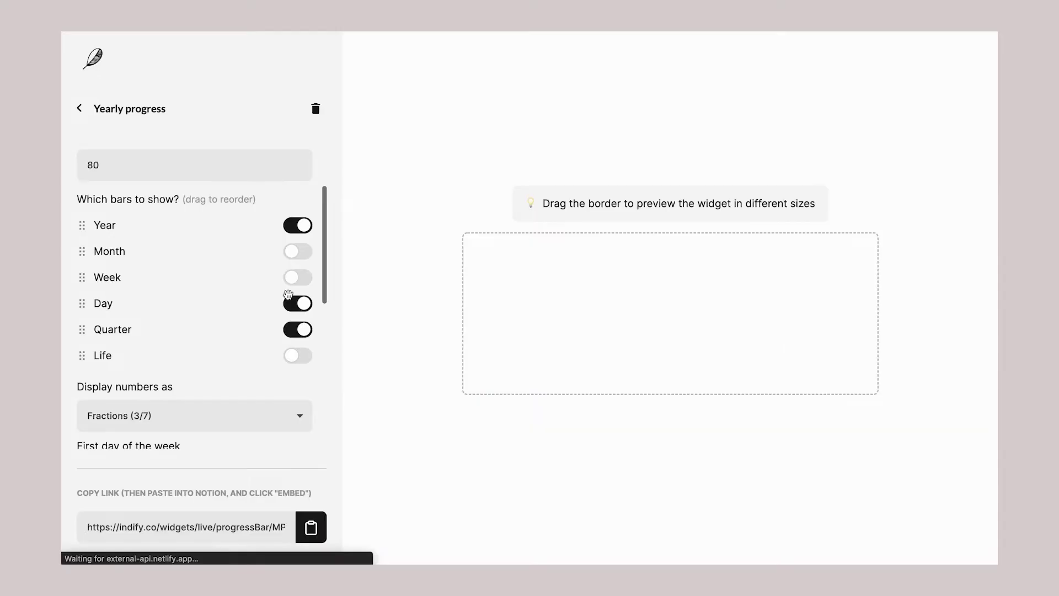
pyautogui.click(295, 306)
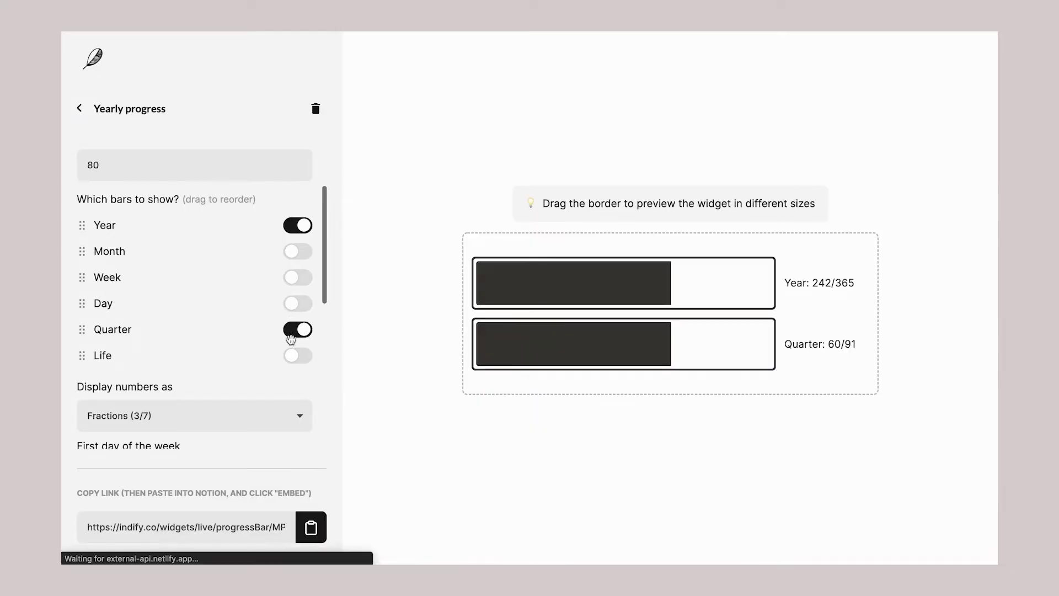
pyautogui.click(292, 333)
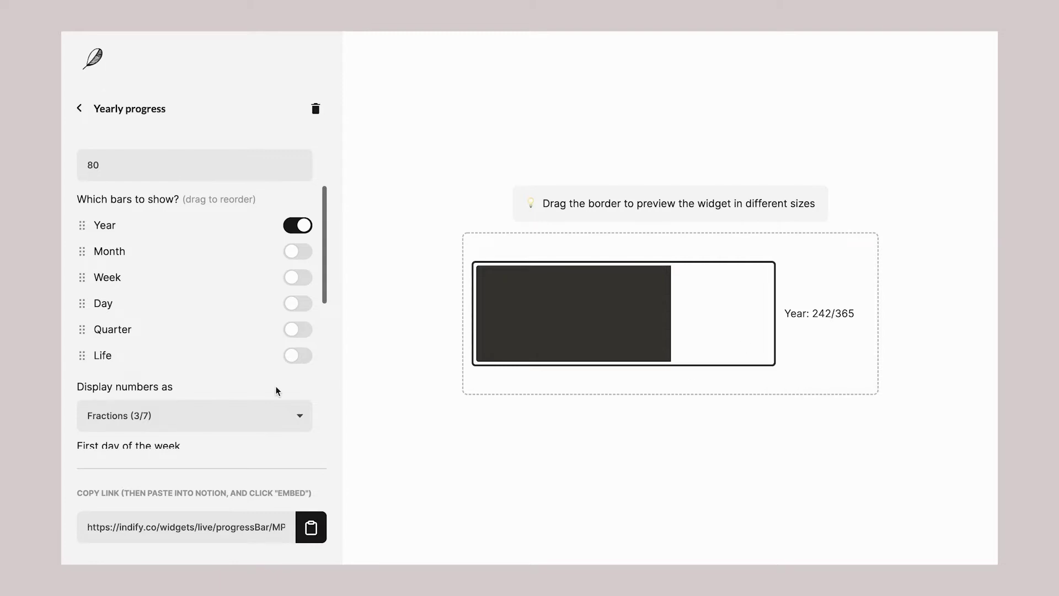
# Try the widget's background color option and switch it off again.
pyautogui.scroll(-5, 276, 389)
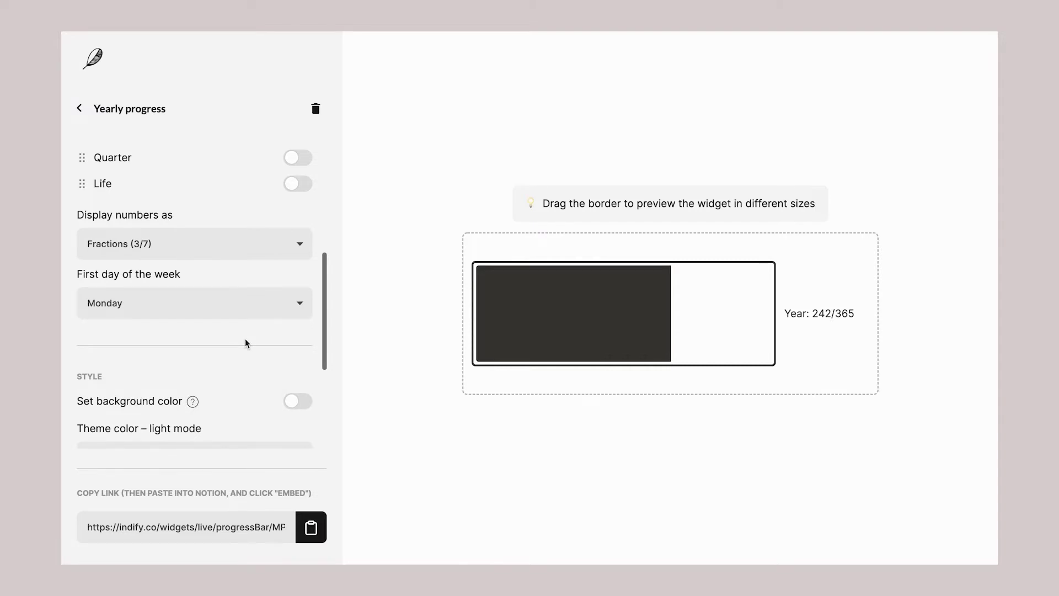
pyautogui.scroll(-4, 245, 340)
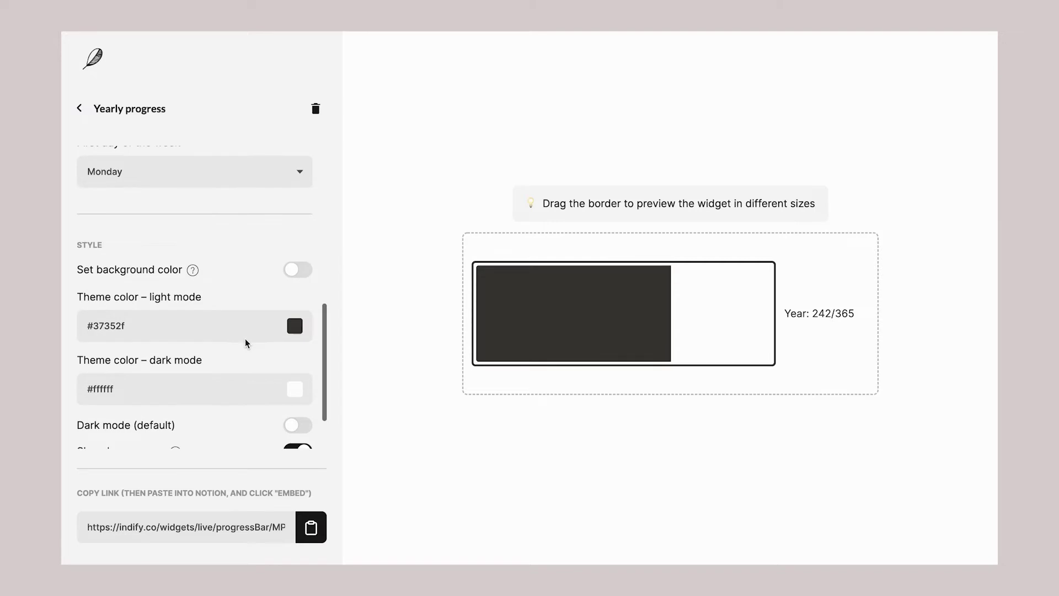
pyautogui.click(302, 276)
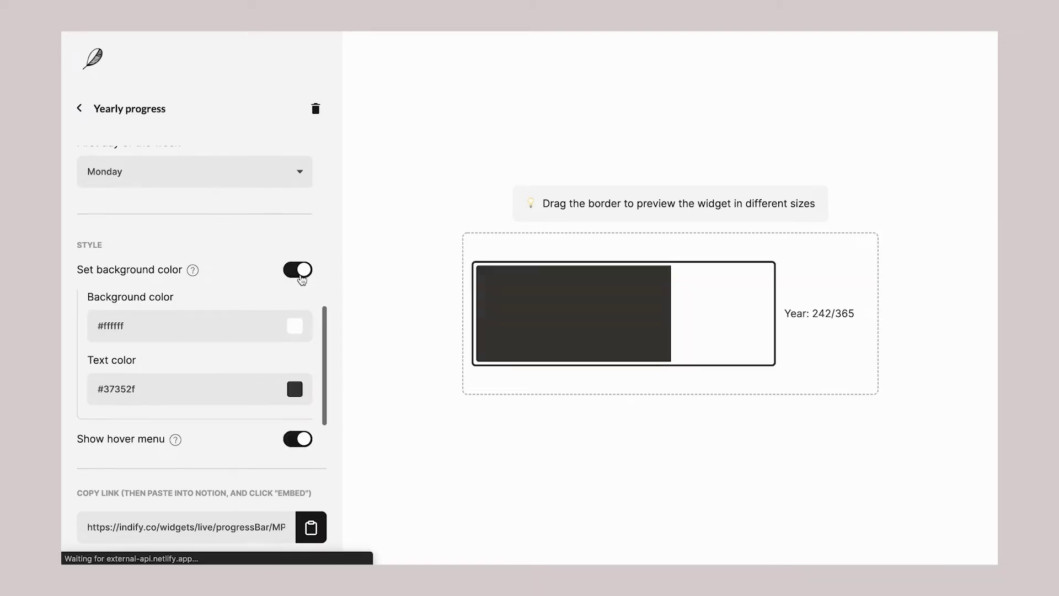
pyautogui.click(293, 278)
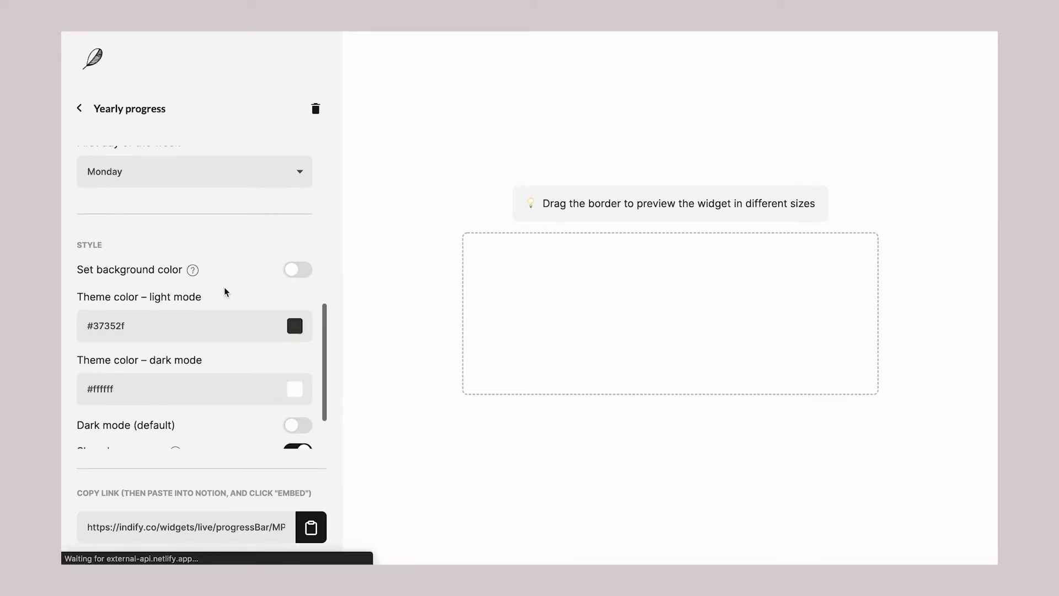
# Check the color choices for the light-mode theme and copy the widget's embed link.
pyautogui.scroll(-2, 224, 293)
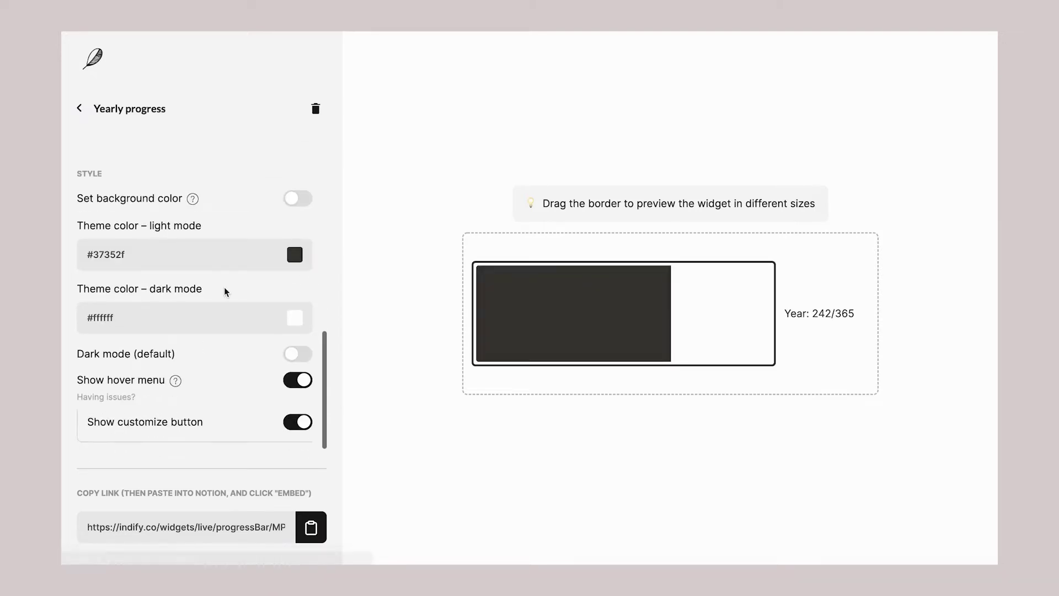
pyautogui.click(295, 257)
pyautogui.click(587, 435)
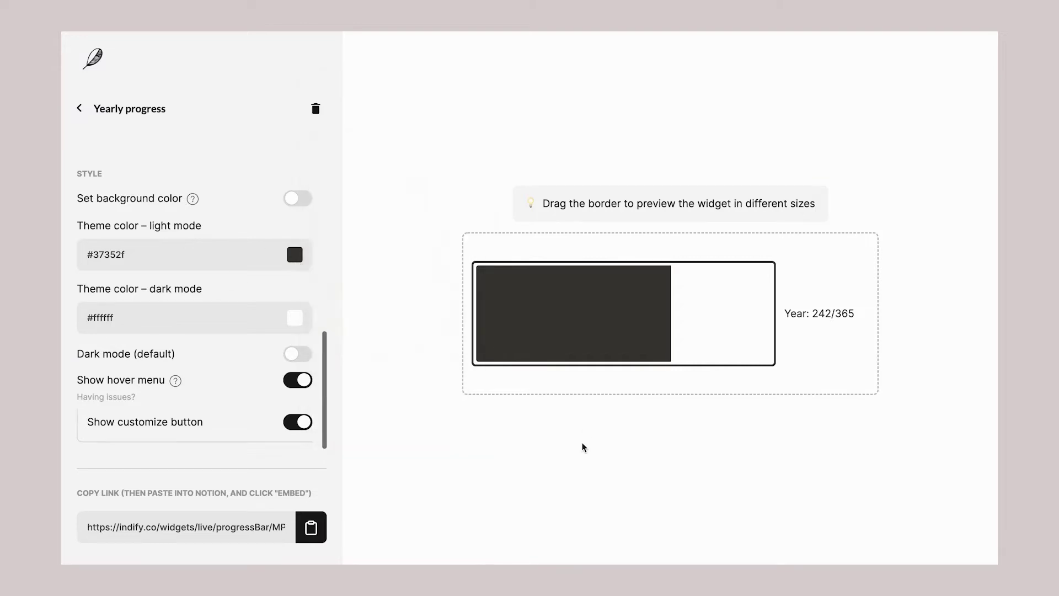
pyautogui.click(292, 251)
pyautogui.click(515, 397)
pyautogui.click(312, 536)
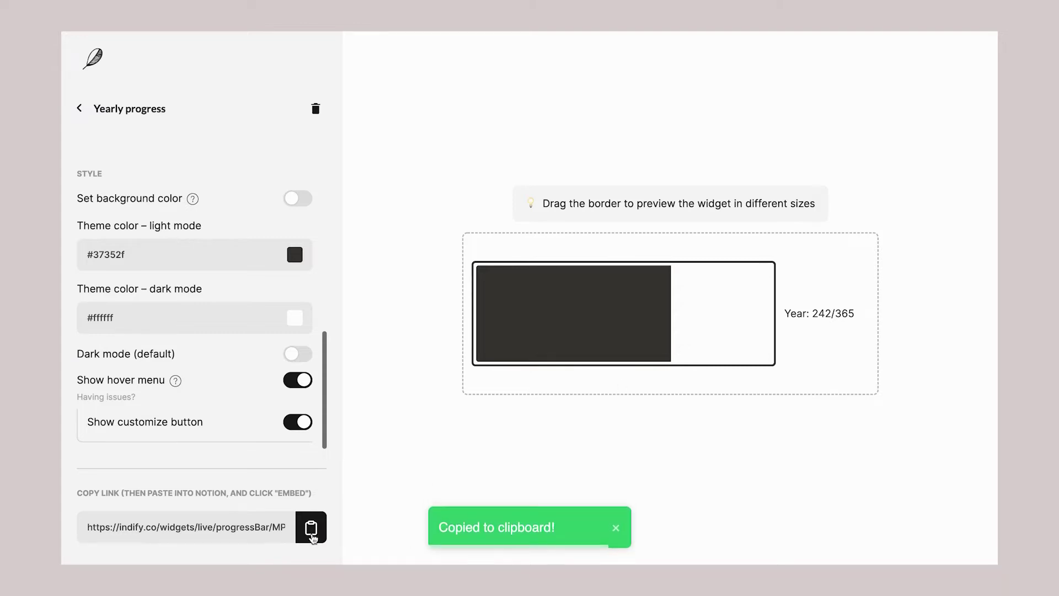
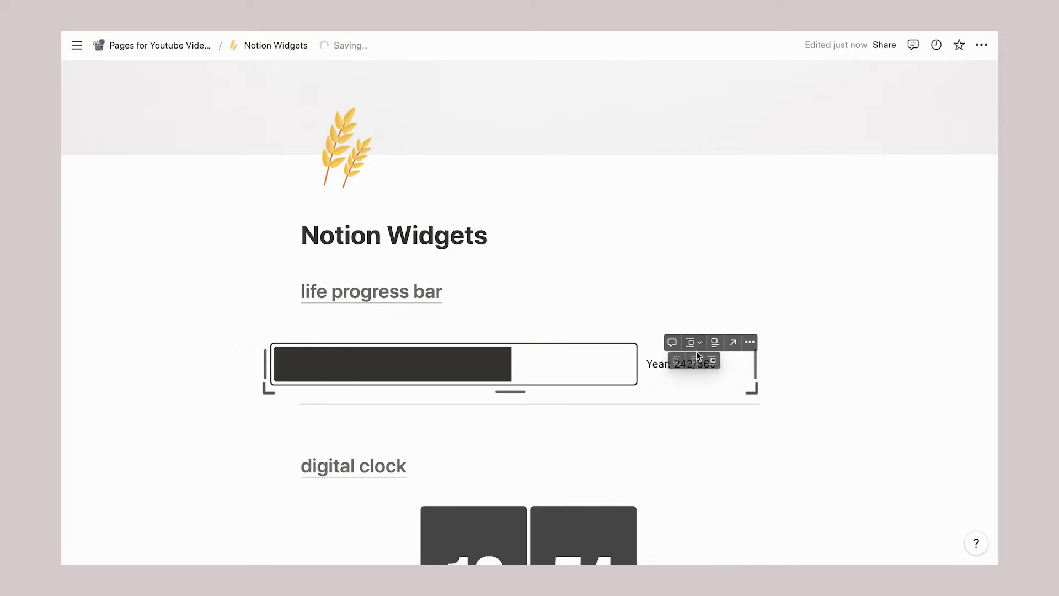
# In Notion, paste the copied progress bar link below the "life progress bar" heading and create an embed from it.
pyautogui.click(825, 317)
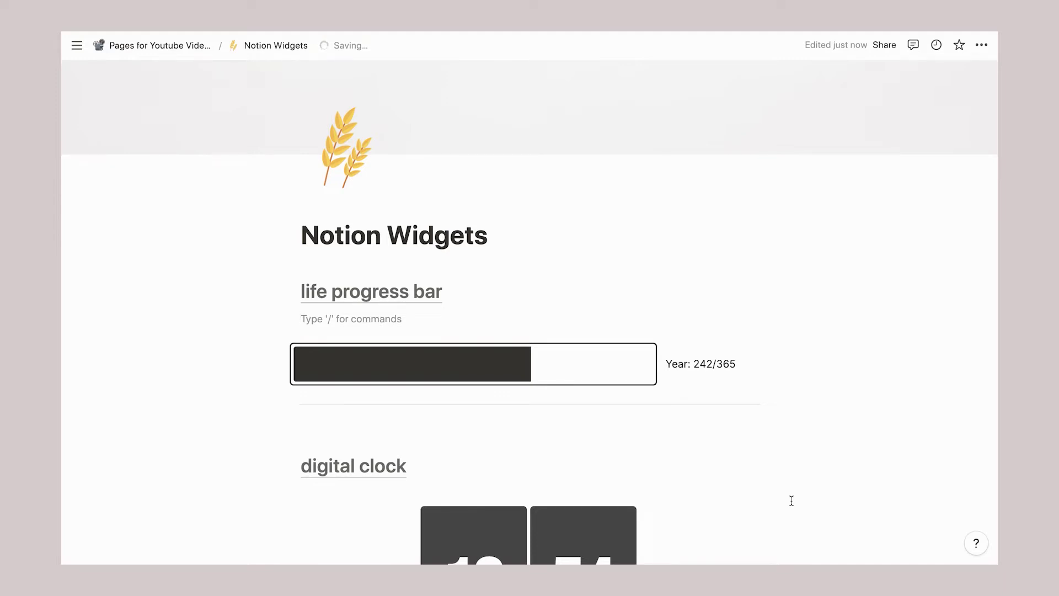
pyautogui.press('Down')
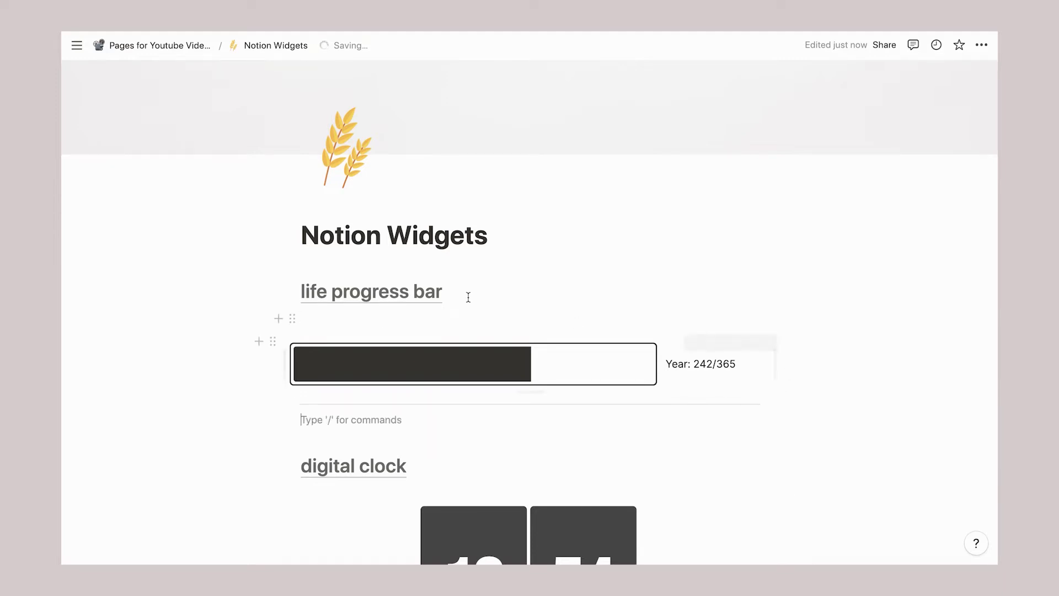
pyautogui.click(420, 319)
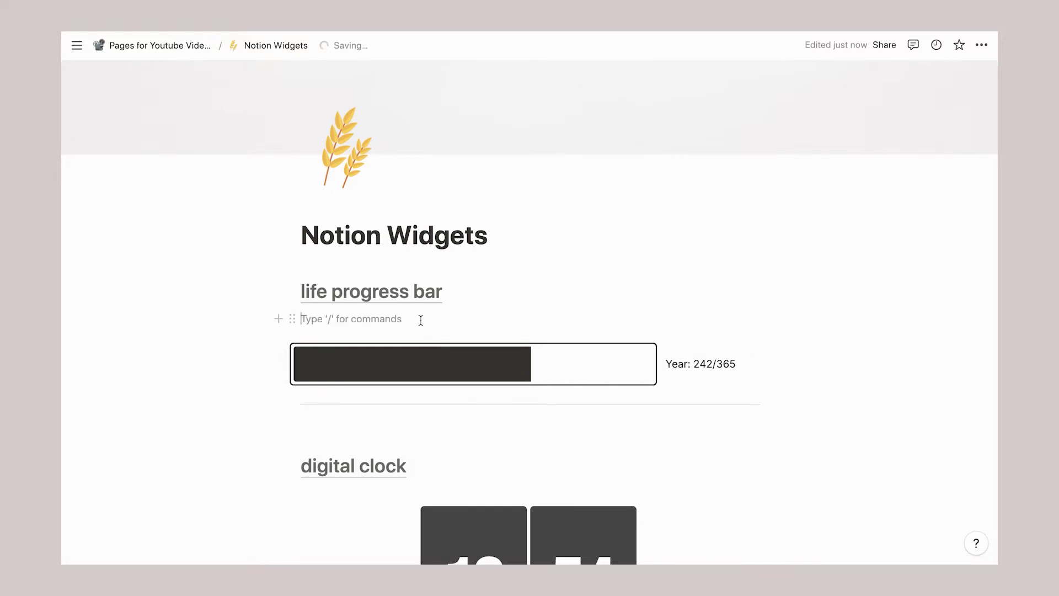
pyautogui.write('https://indify.co/widgets/live/progressBar/MP3ypkr6MXzqhx45DbJ0')
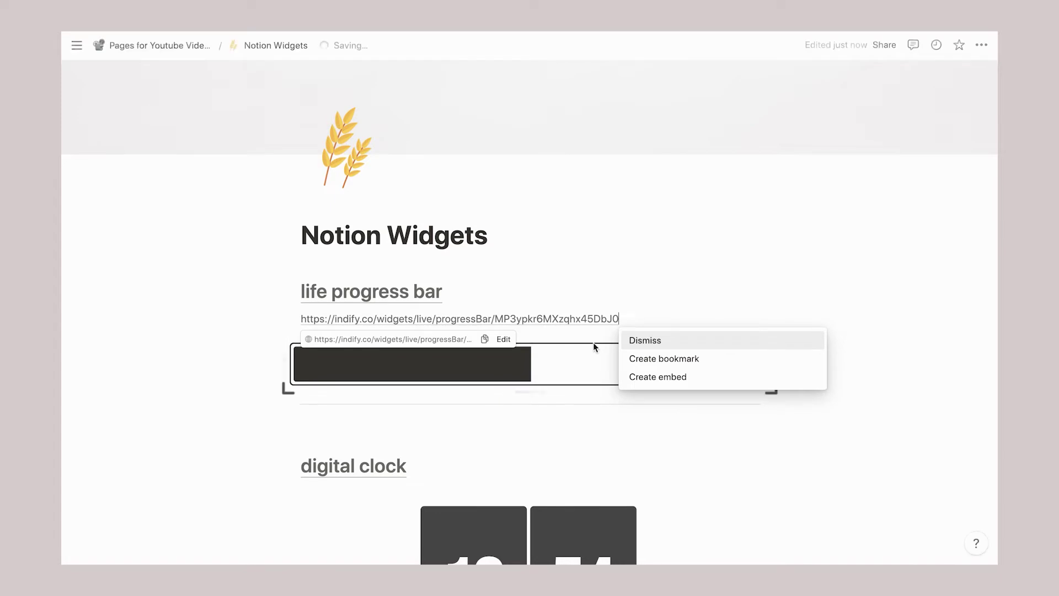
pyautogui.click(652, 375)
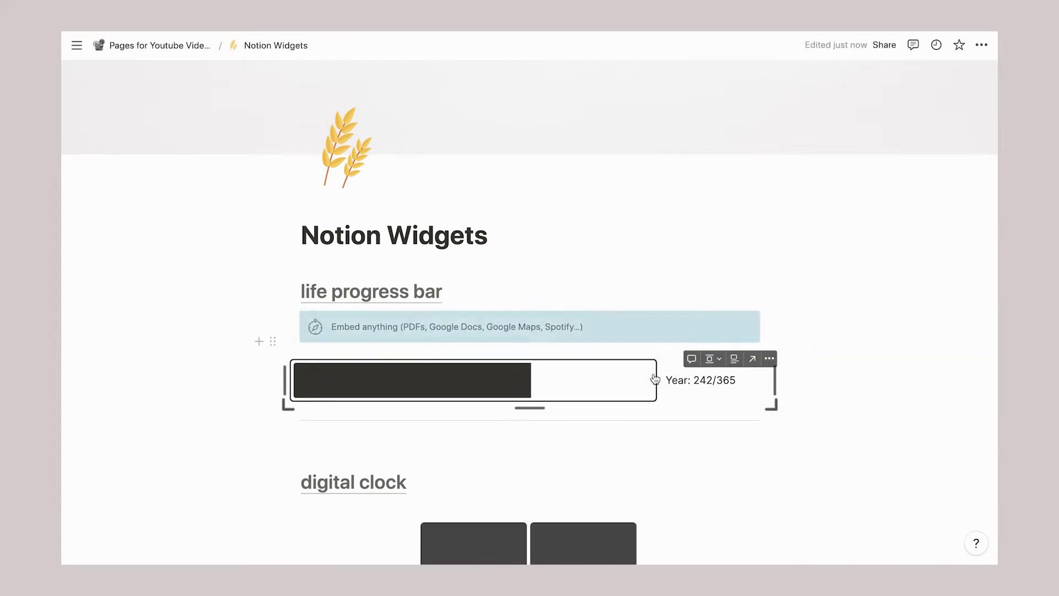
# Delete the newly added, larger progress bar embed from the Notion page.
pyautogui.scroll(-3, 653, 374)
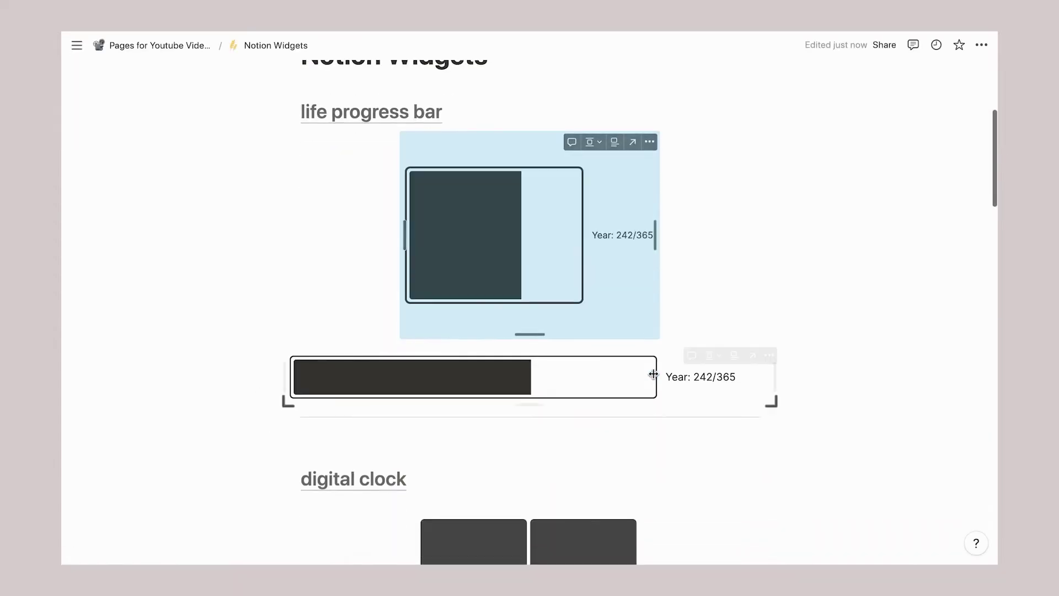
pyautogui.click(648, 143)
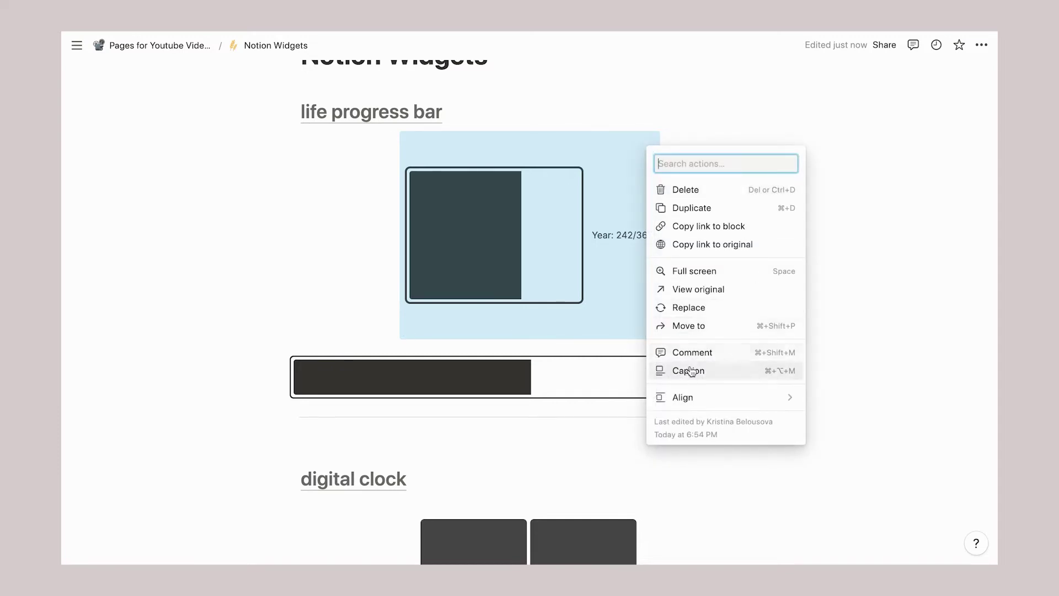
pyautogui.click(685, 192)
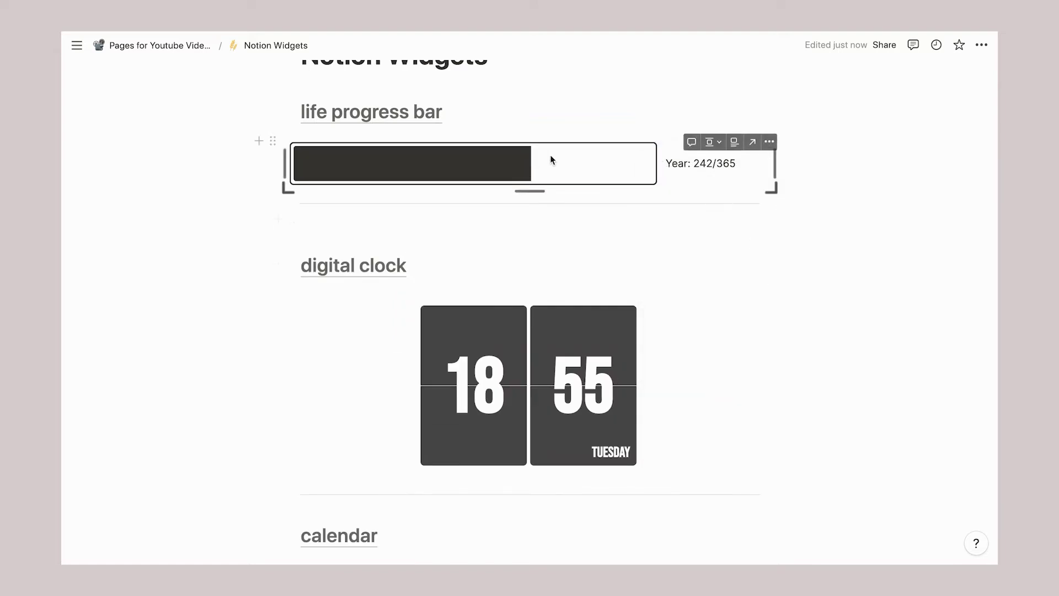
# Switch the embedded progress bar's dark mode on and off, and open its customization page.
pyautogui.moveTo(689, 166)
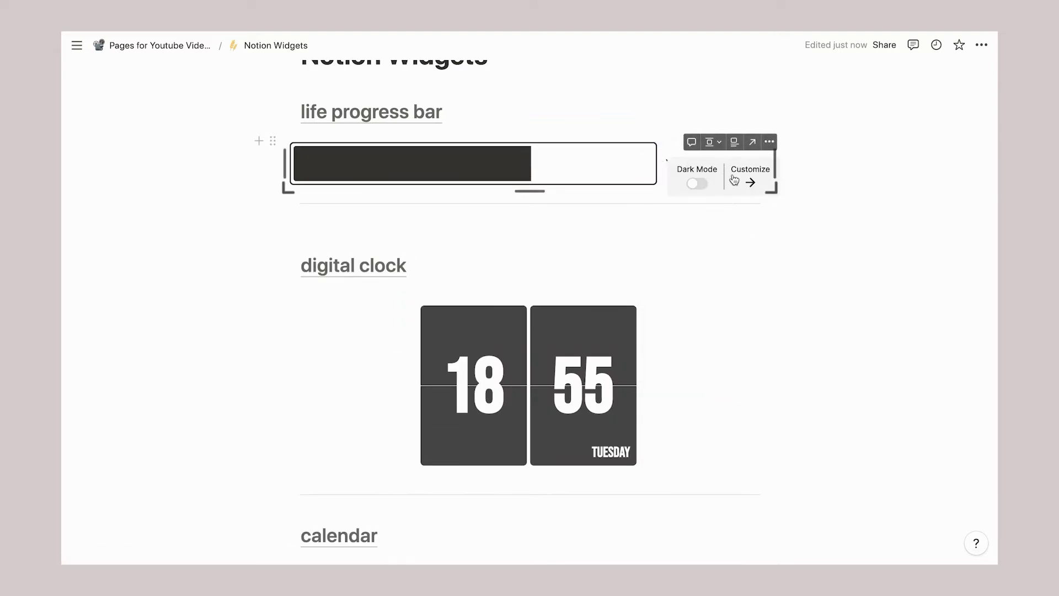
pyautogui.click(697, 183)
pyautogui.click(698, 183)
pyautogui.click(750, 181)
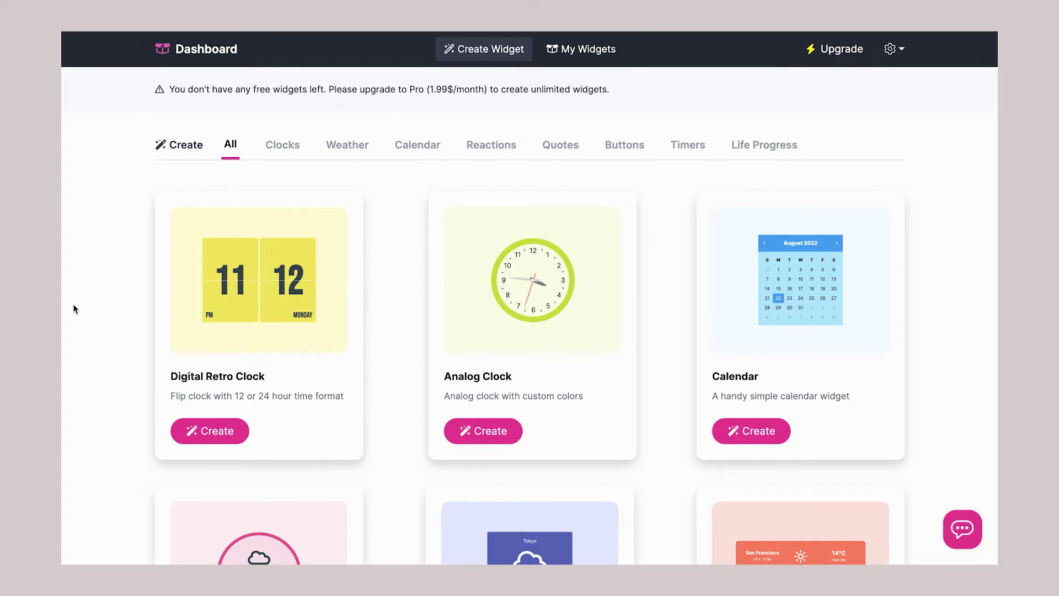
# In WidgetBox, create a Digital Retro Clock widget with its default settings and copy its embed link.
pyautogui.scroll(-2, 75, 309)
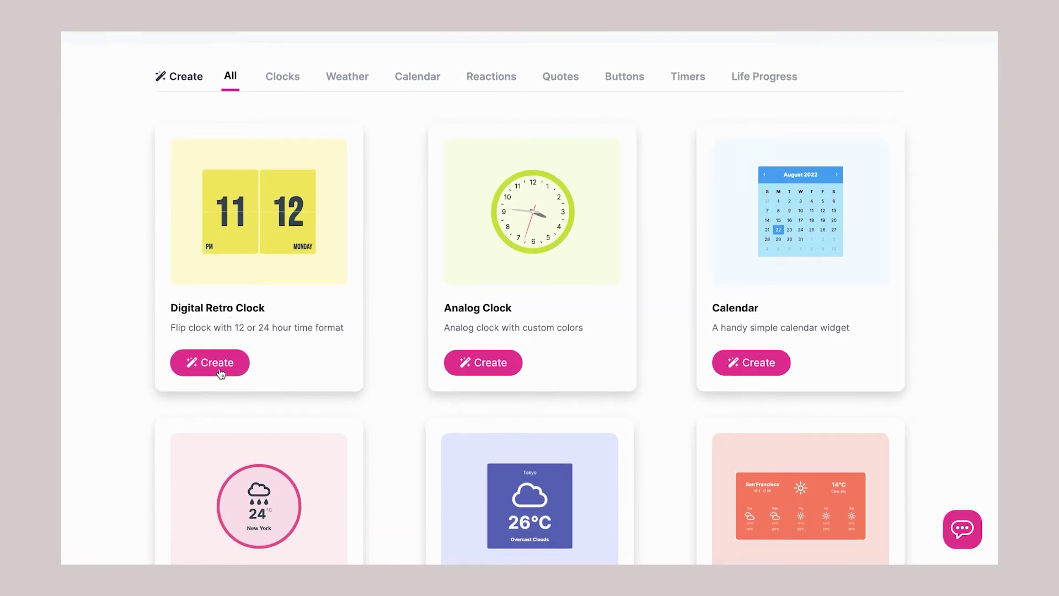
pyautogui.click(220, 364)
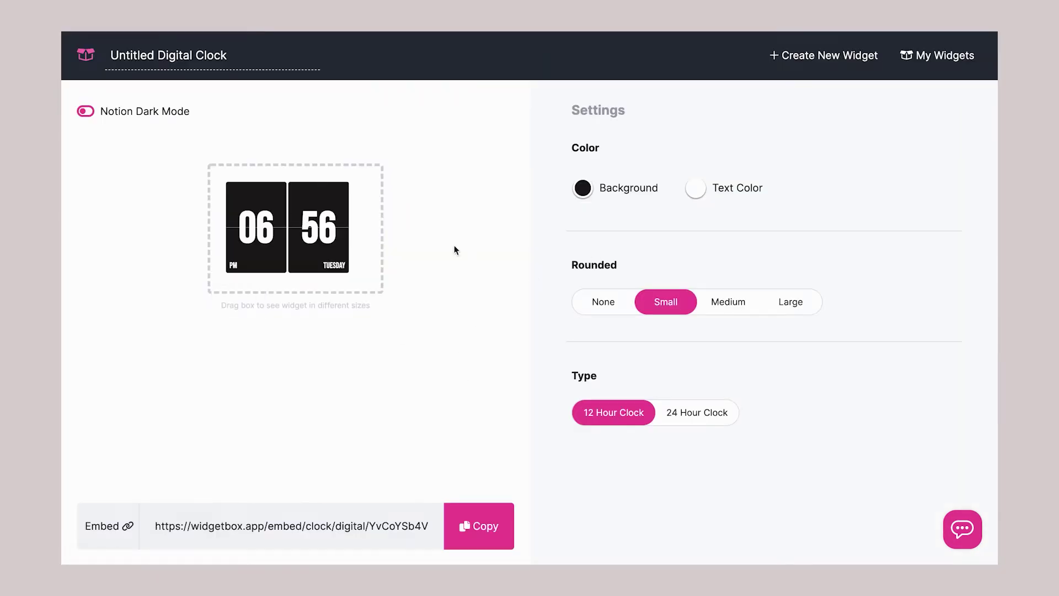
pyautogui.click(585, 189)
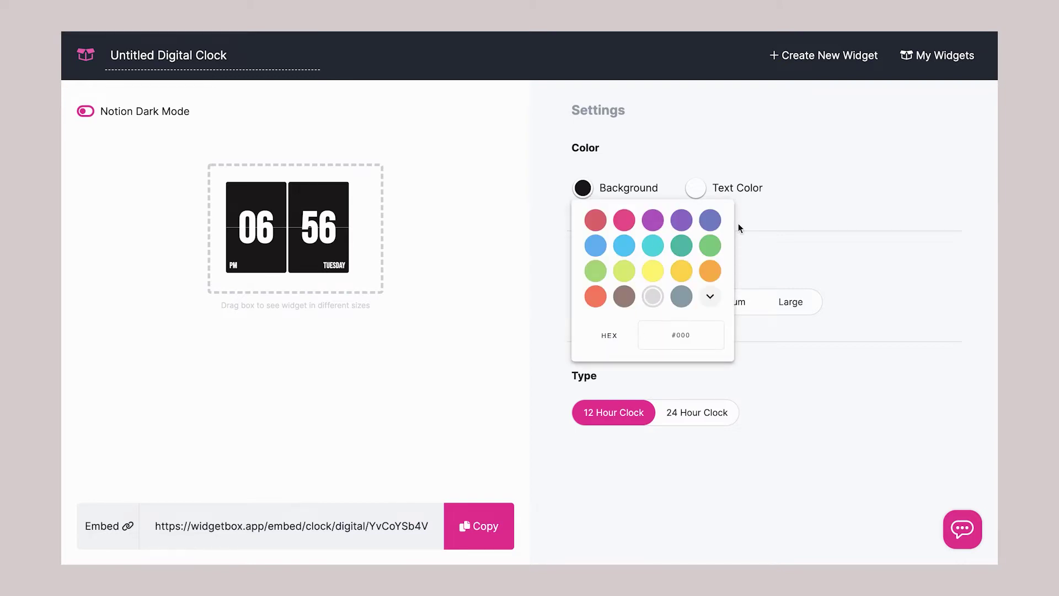
pyautogui.click(821, 223)
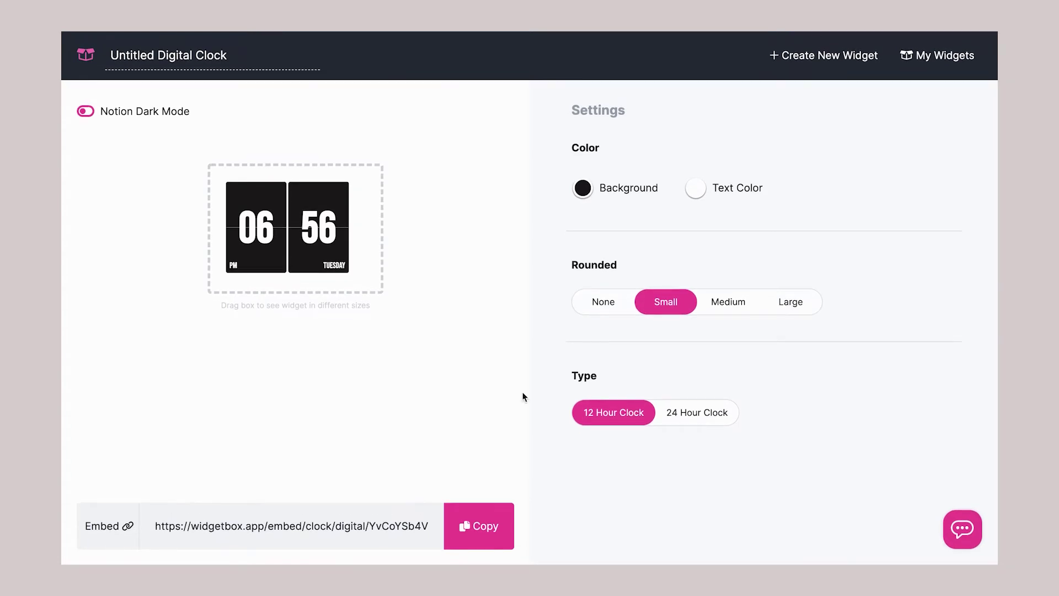
pyautogui.click(488, 528)
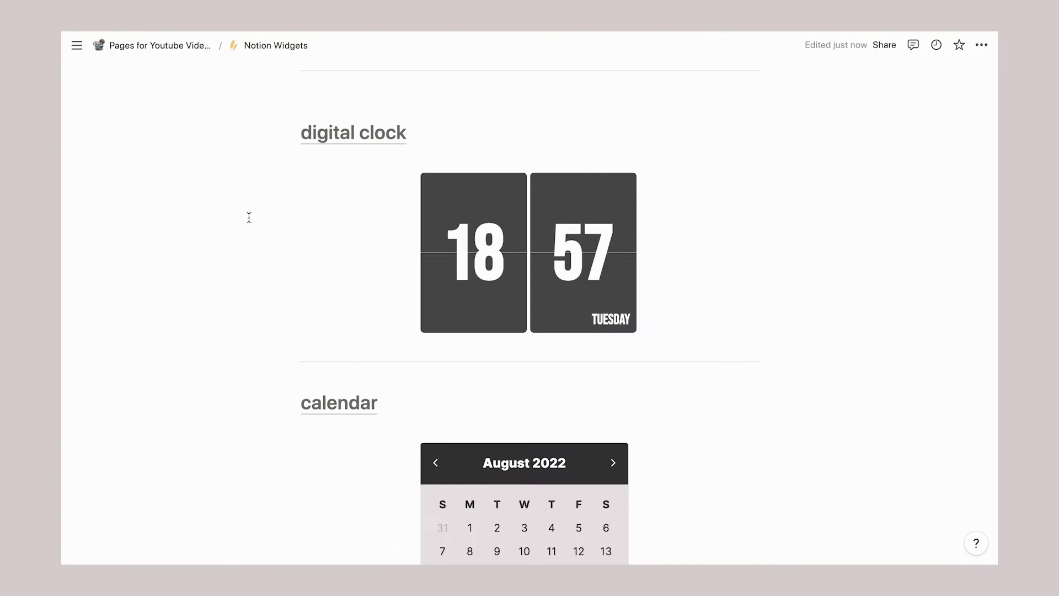
pyautogui.scroll(-2, 249, 217)
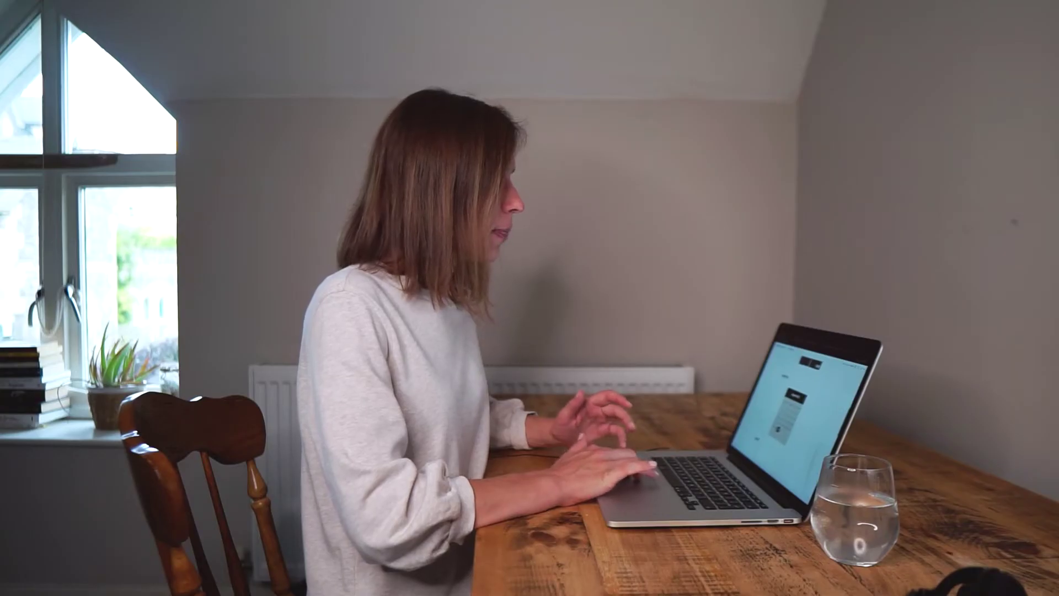
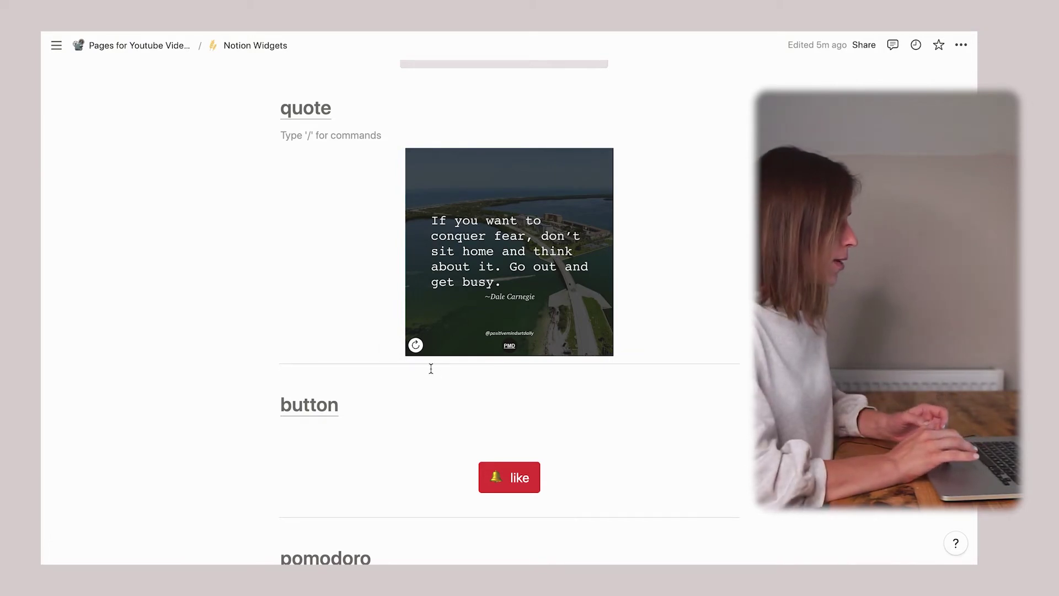
# Refresh the embedded quote widget on the Notion page twice to load different quotes.
pyautogui.click(415, 346)
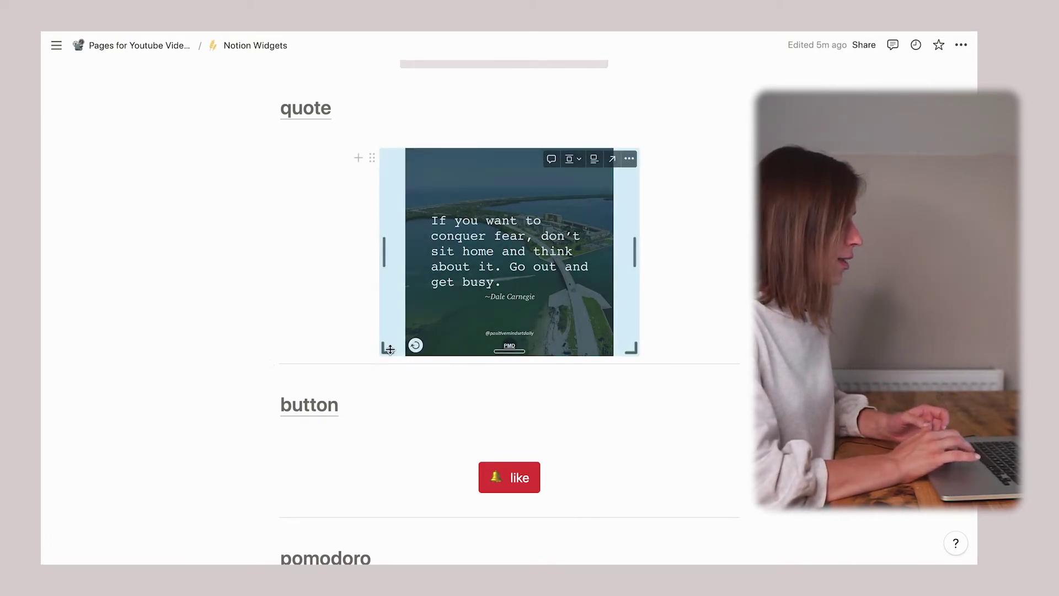
pyautogui.click(415, 346)
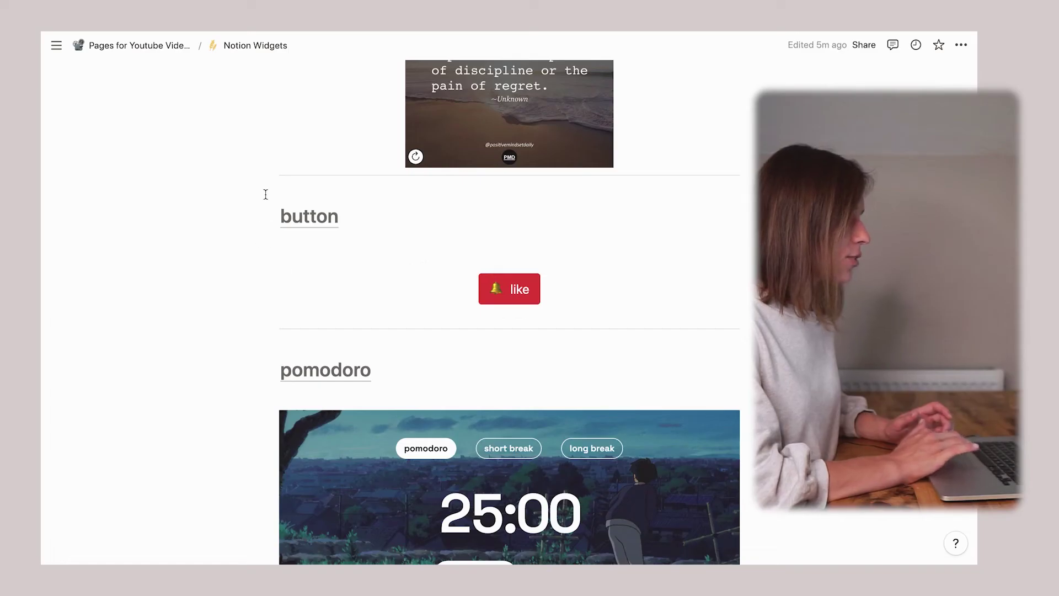
# Switch to Indify and review the like button widget's text, URL, colour, font, size, corner rounding and layout settings.
pyautogui.click(564, 309)
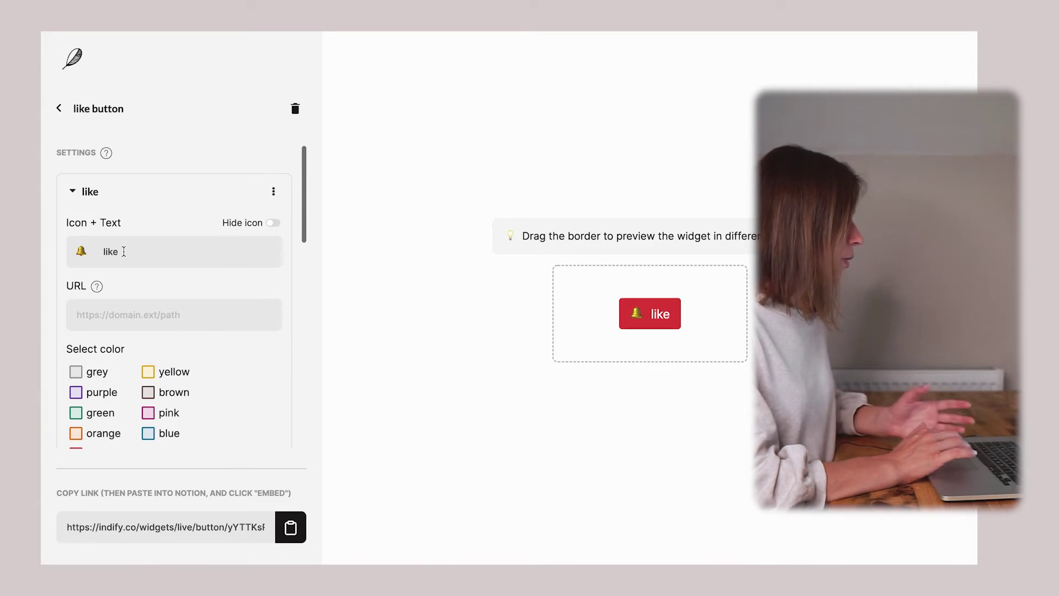
pyautogui.scroll(-3, 123, 252)
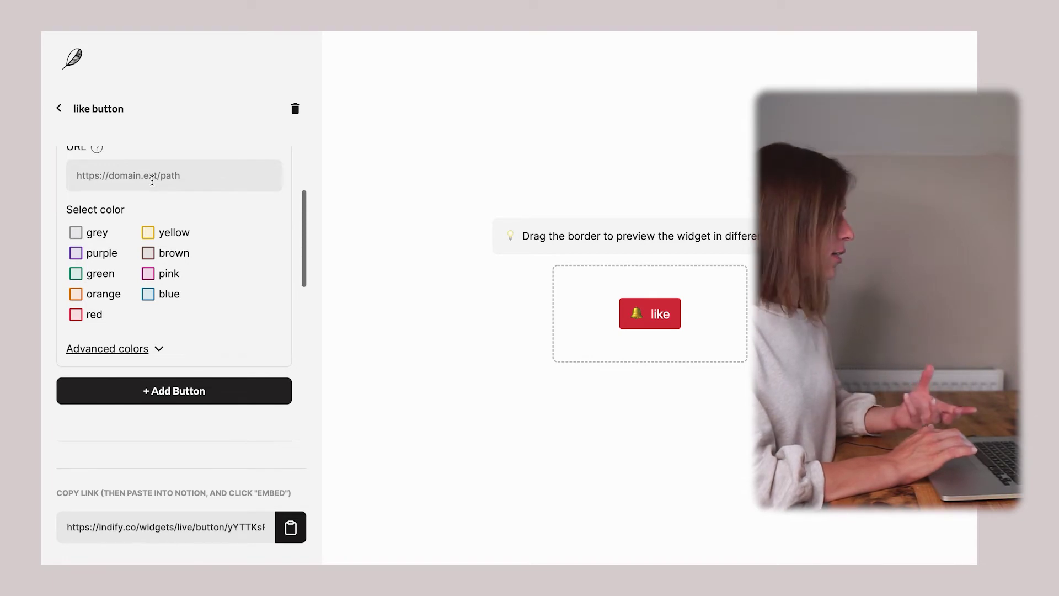
pyautogui.scroll(-3, 122, 300)
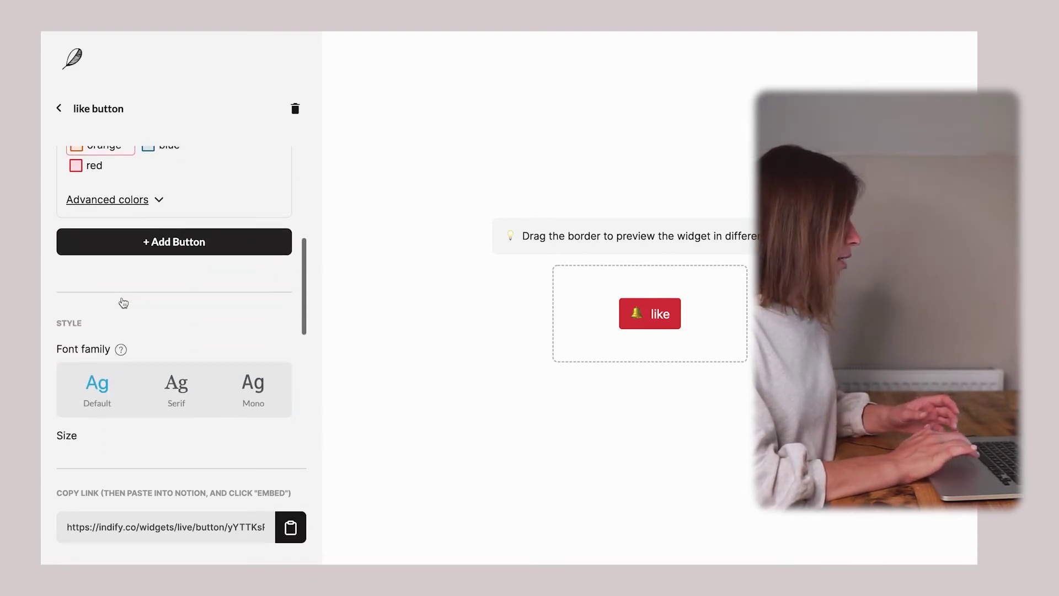
pyautogui.scroll(-3, 122, 301)
pyautogui.scroll(-3, 121, 297)
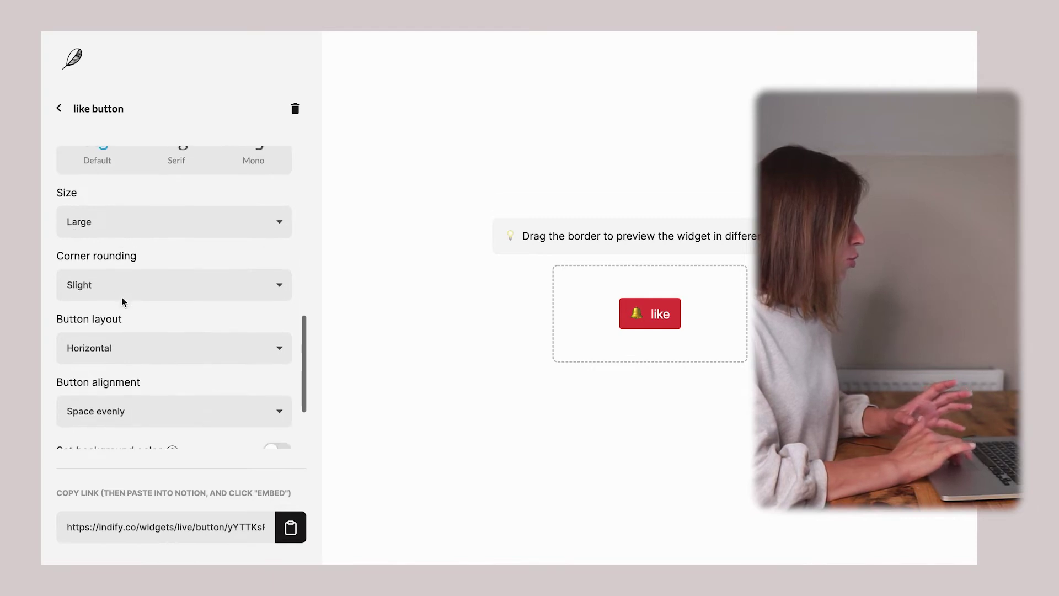
pyautogui.scroll(2, 122, 301)
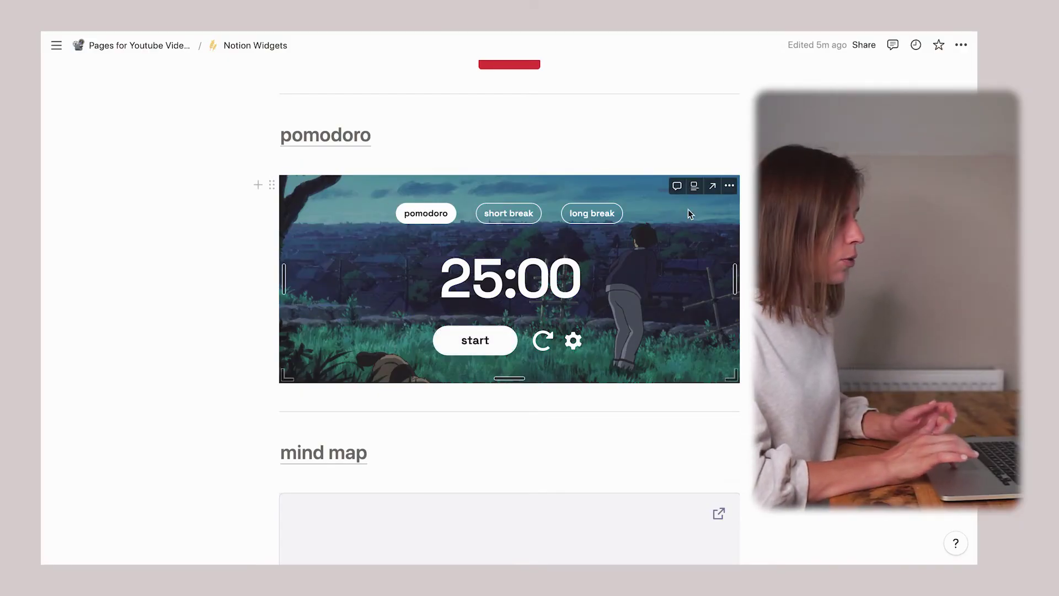
# Open the Notion page's pomodoro embed on its original site, set the timer's theme to Aura and save the changes.
pyautogui.click(712, 187)
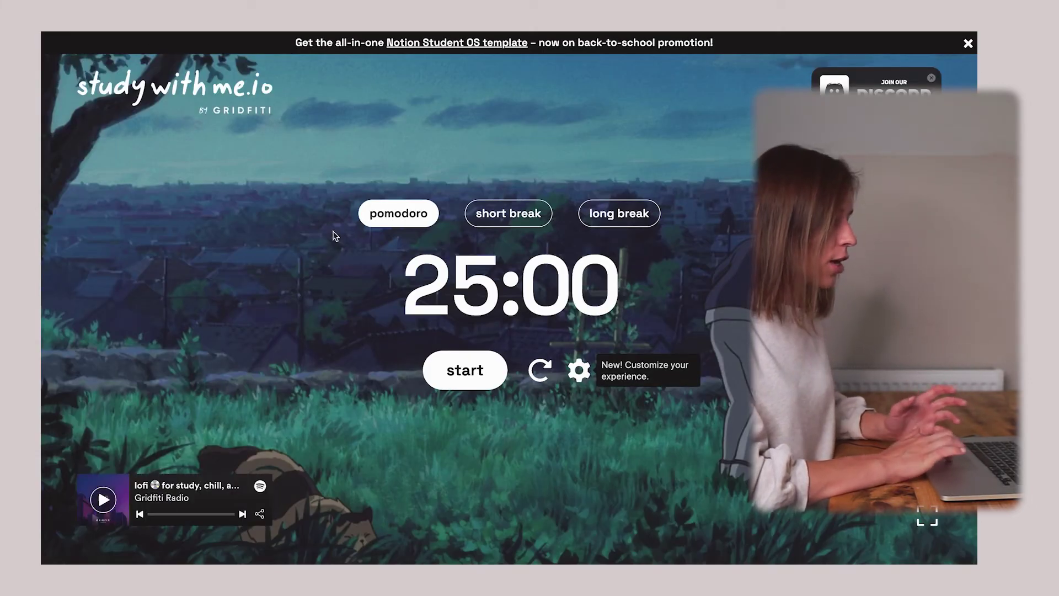
pyautogui.click(585, 366)
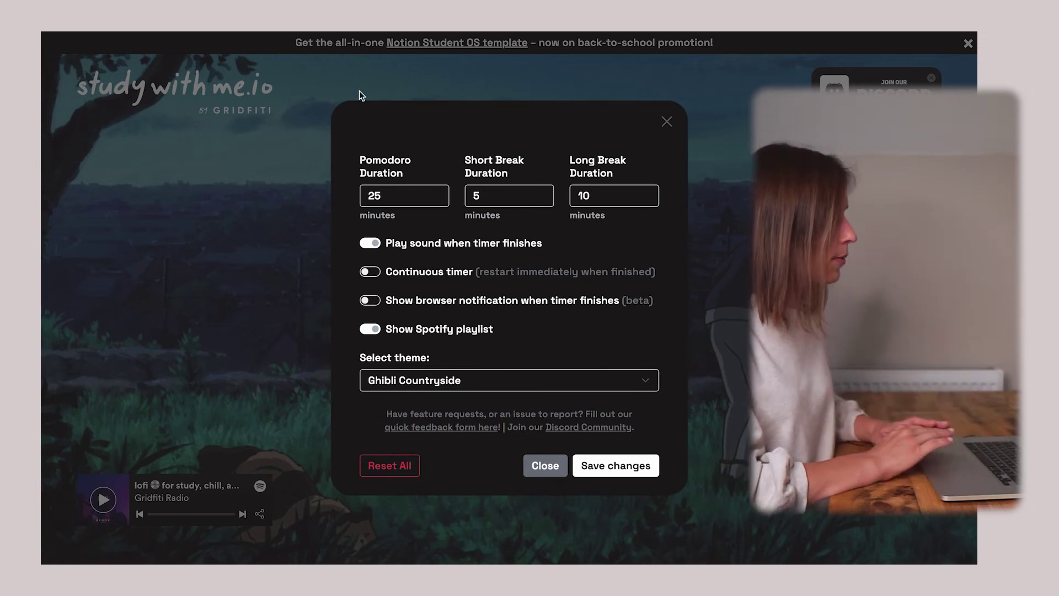
pyautogui.click(396, 384)
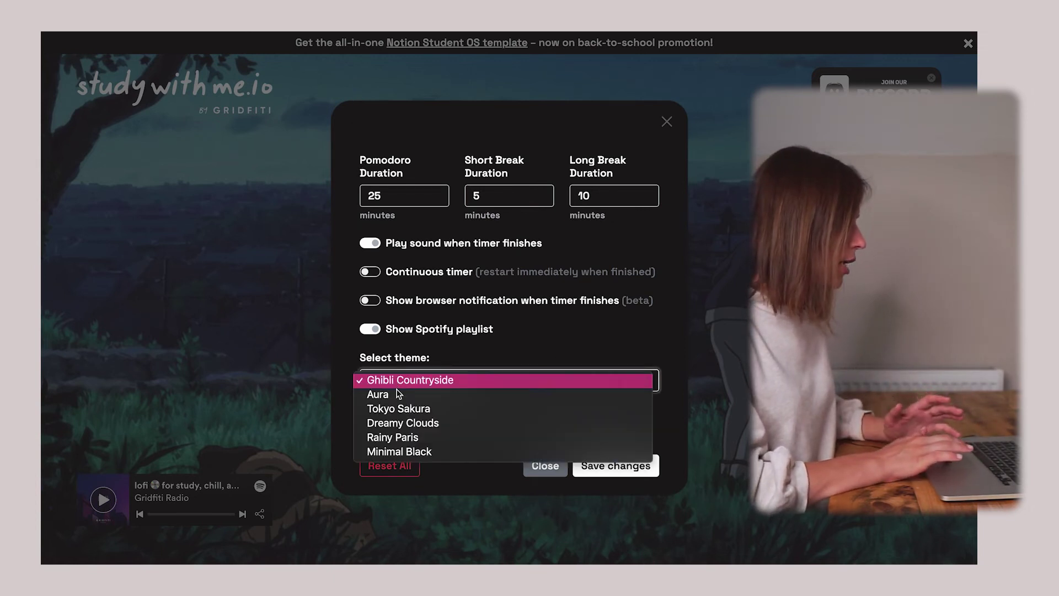
pyautogui.click(399, 392)
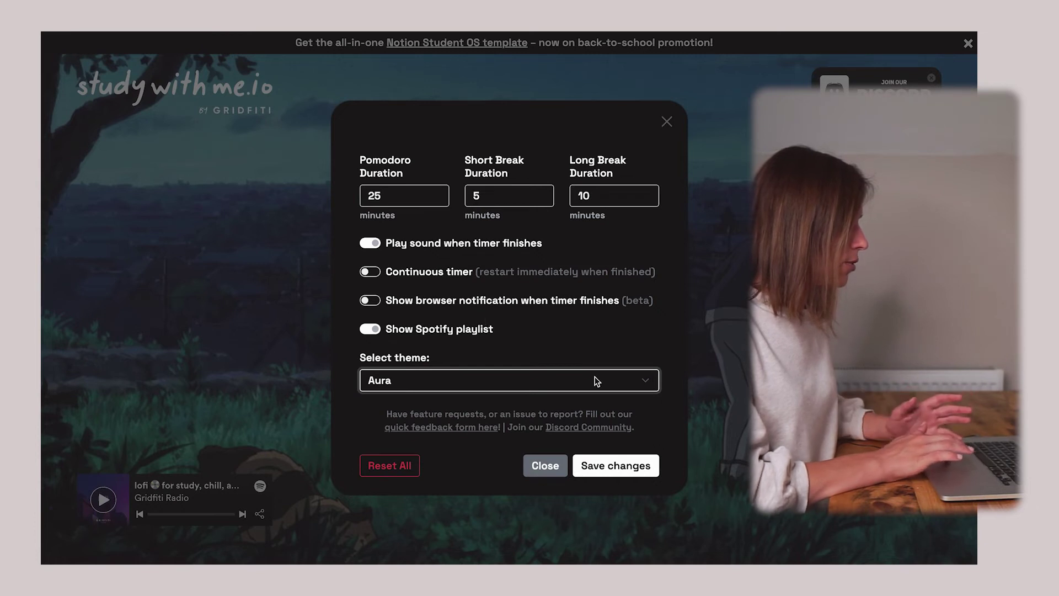
pyautogui.click(616, 466)
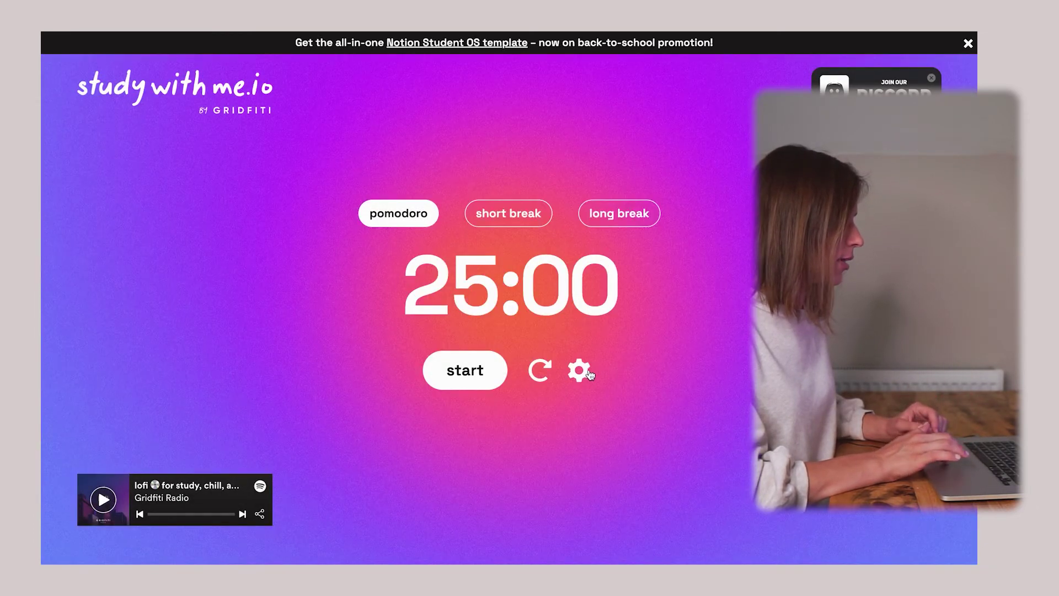
# Change the pomodoro timer's theme to Rainy Paris and save the changes.
pyautogui.click(579, 371)
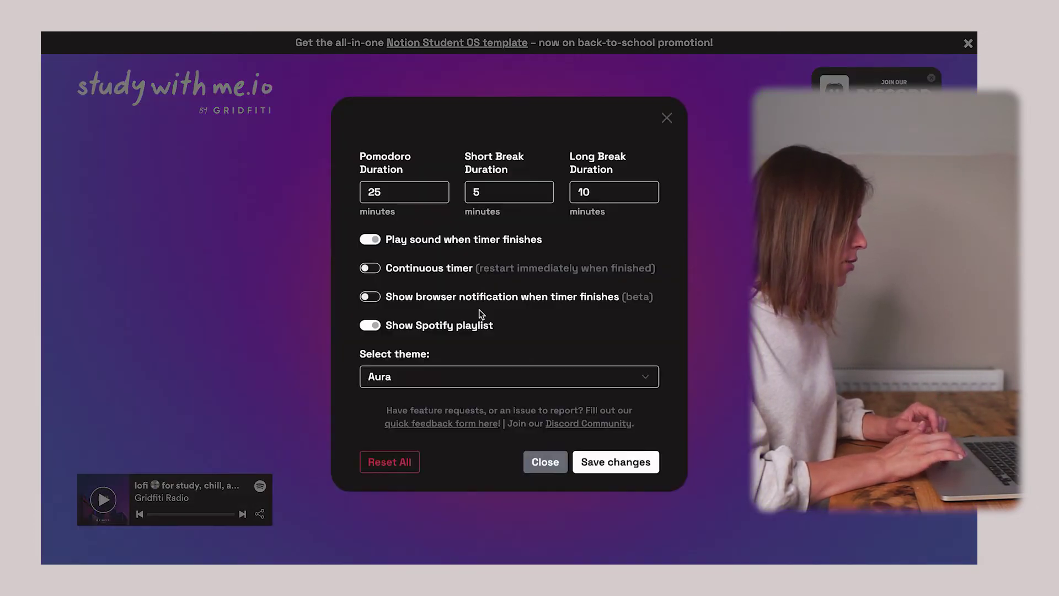
pyautogui.click(447, 370)
pyautogui.click(440, 423)
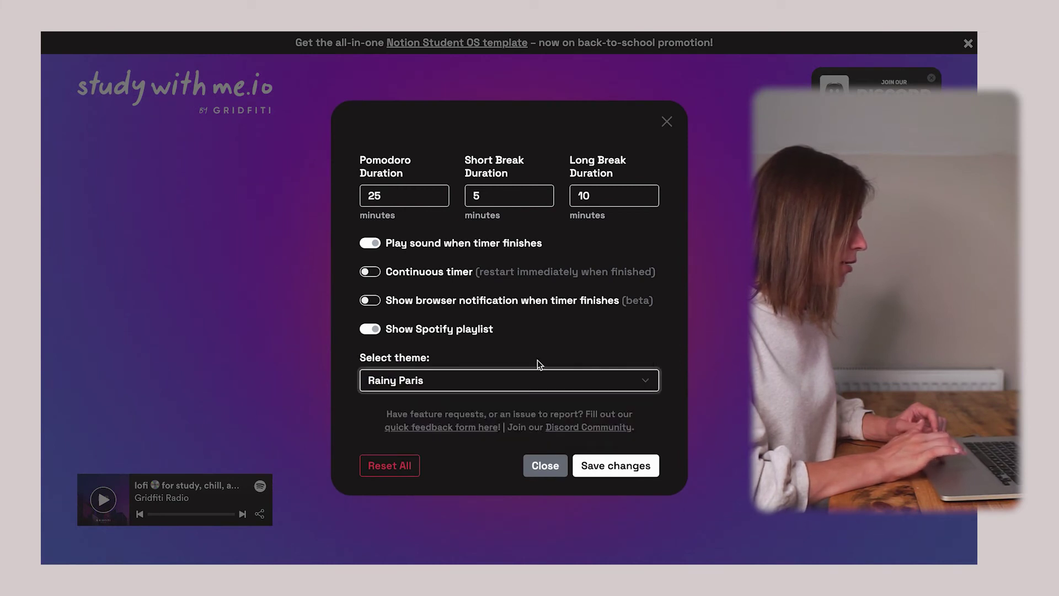
pyautogui.click(612, 469)
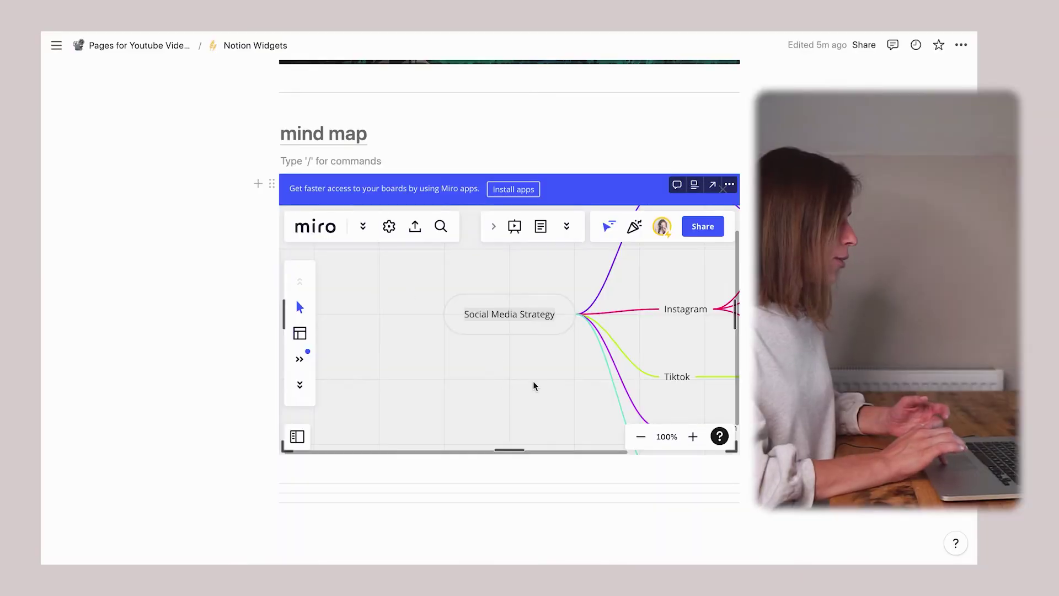
# On the Notion page, examine the branches of the Social Media Strategy mind map in the embedded Miro board.
pyautogui.moveTo(534, 385); pyautogui.dragTo(432, 392)
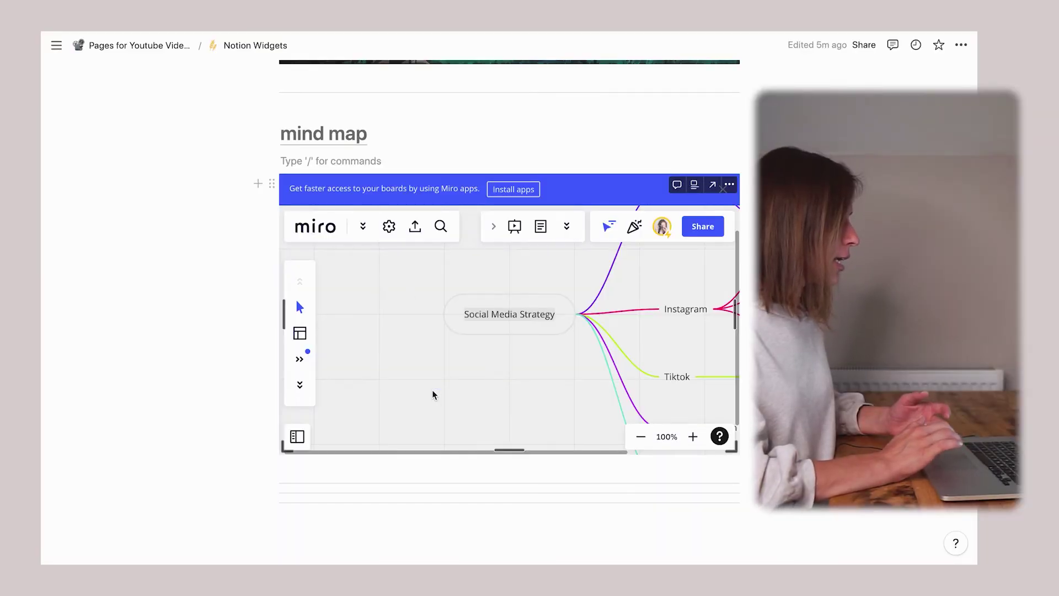
pyautogui.click(502, 327)
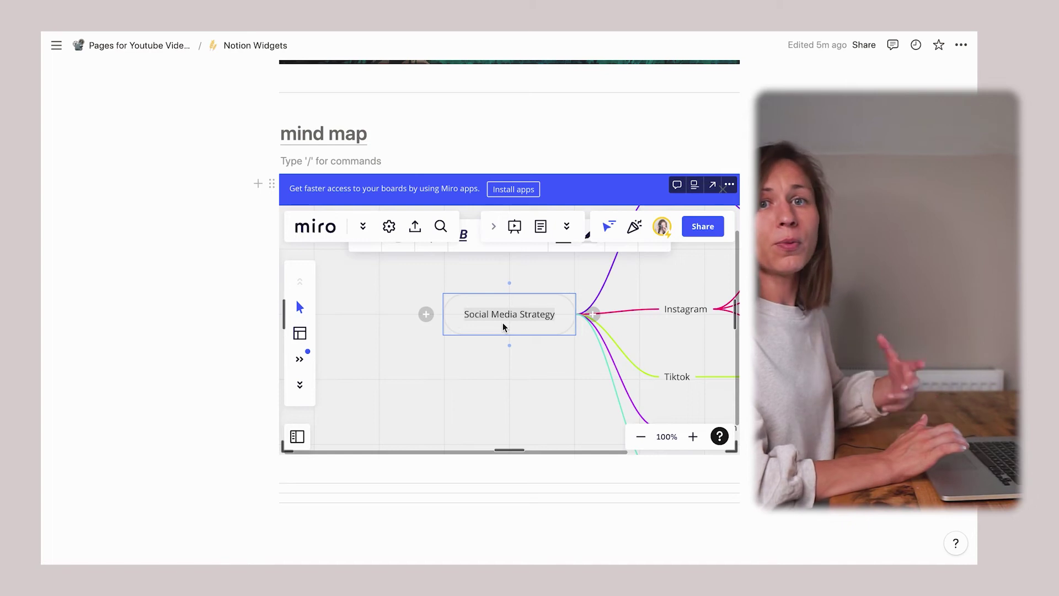
pyautogui.click(641, 436)
pyautogui.click(642, 436)
pyautogui.click(641, 437)
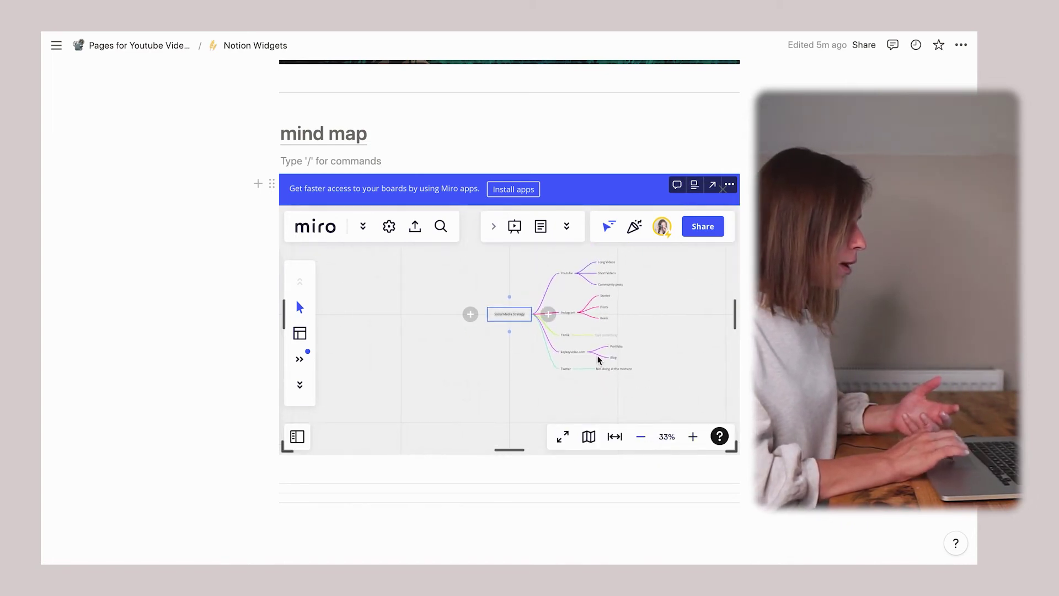
pyautogui.hscroll(3, 598, 359)
pyautogui.hscroll(-4, 599, 359)
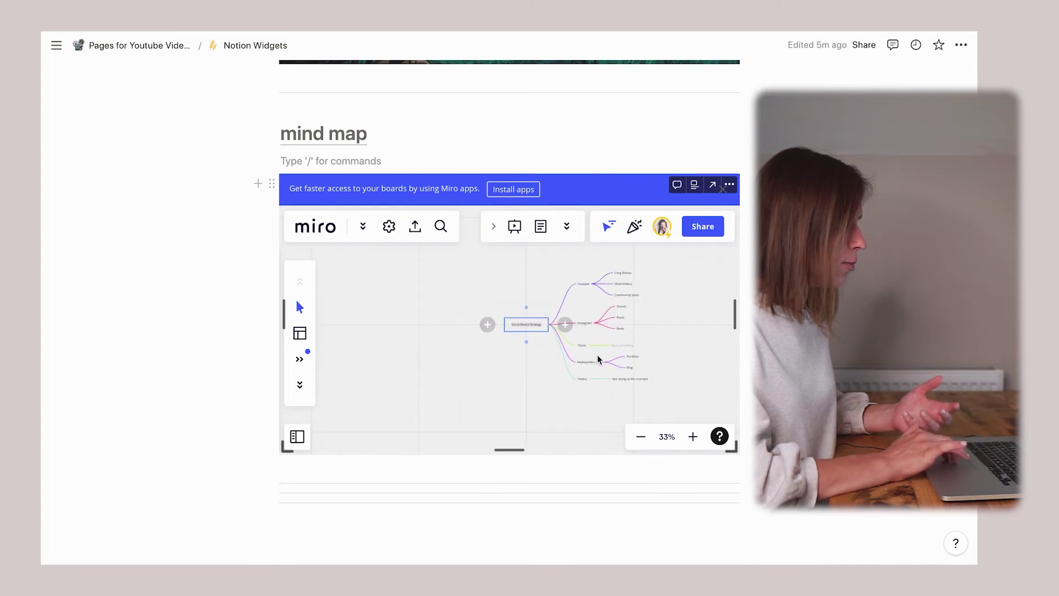
pyautogui.hscroll(3, 598, 360)
pyautogui.scroll(3, 505, 357)
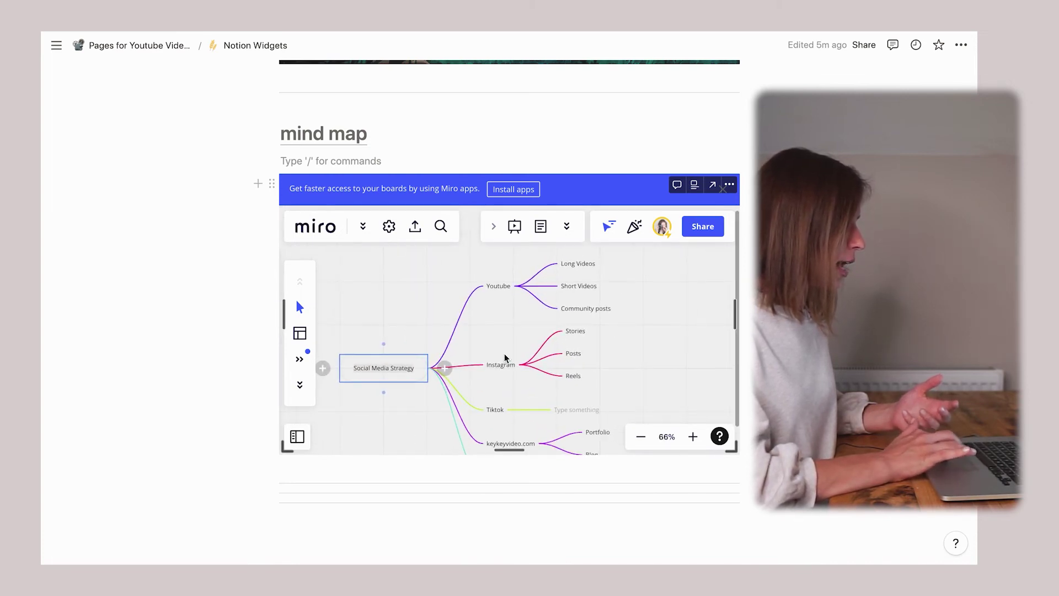
pyautogui.click(484, 344)
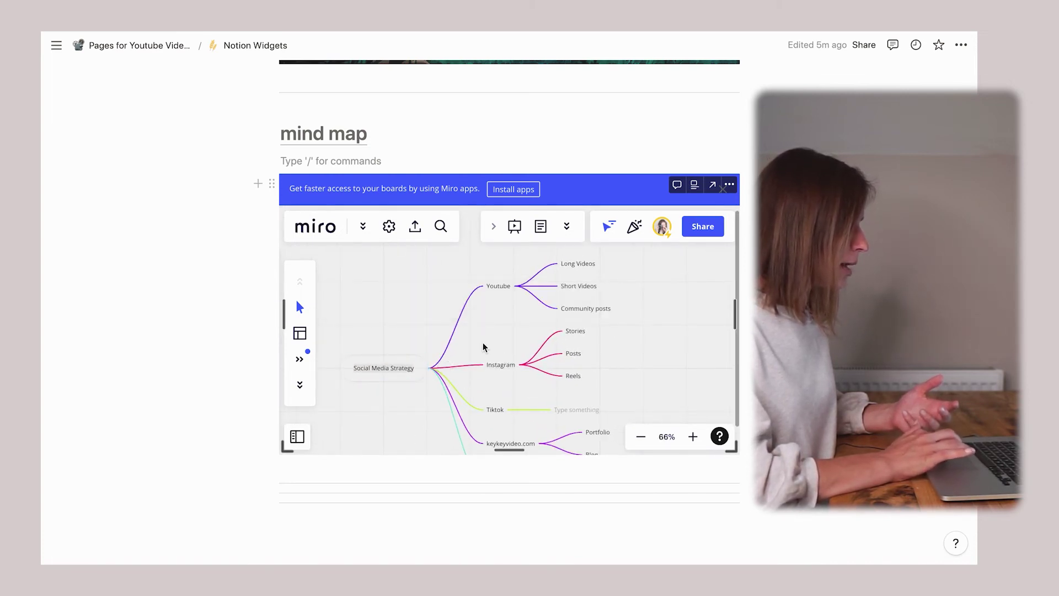
# Add a new child node labelled "another" to the Youtube branch of the mind map.
pyautogui.click(496, 286)
pyautogui.click(530, 286)
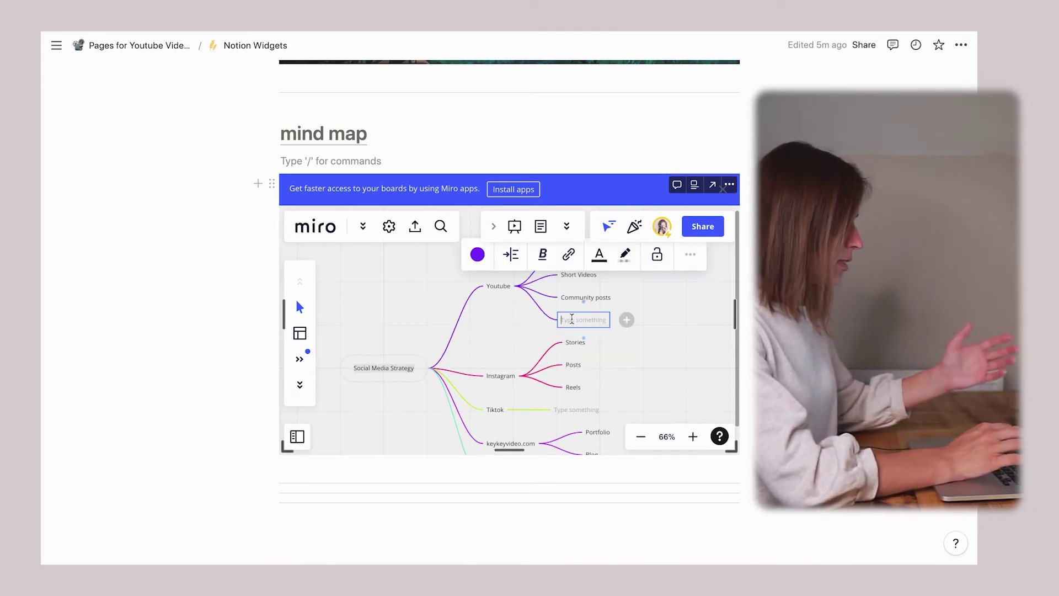
pyautogui.write('another')
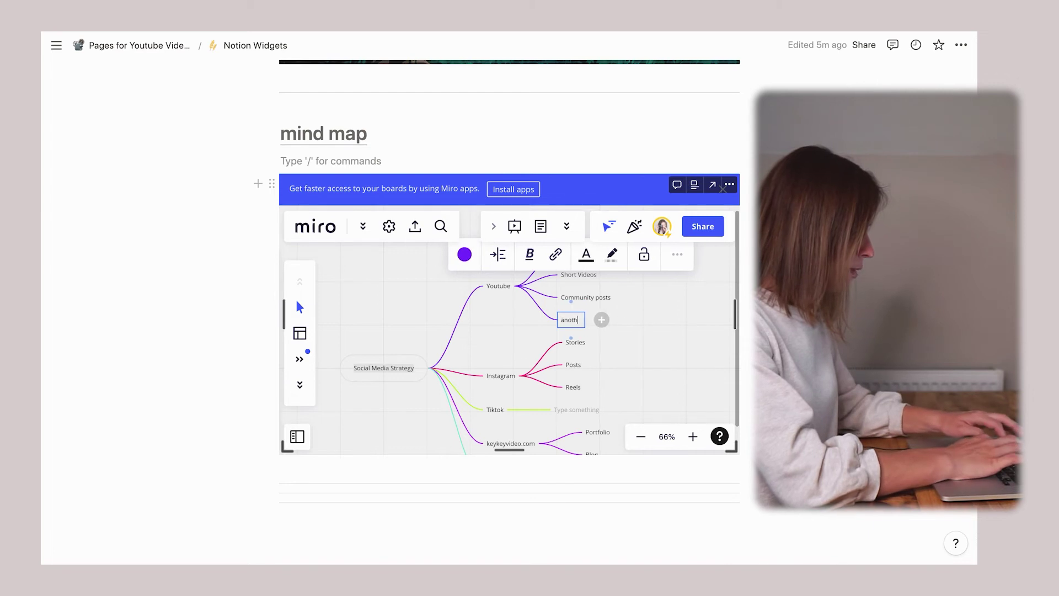
# Call up the embed block options with "/embed" below the Miro board and look through the available types.
pyautogui.click(309, 468)
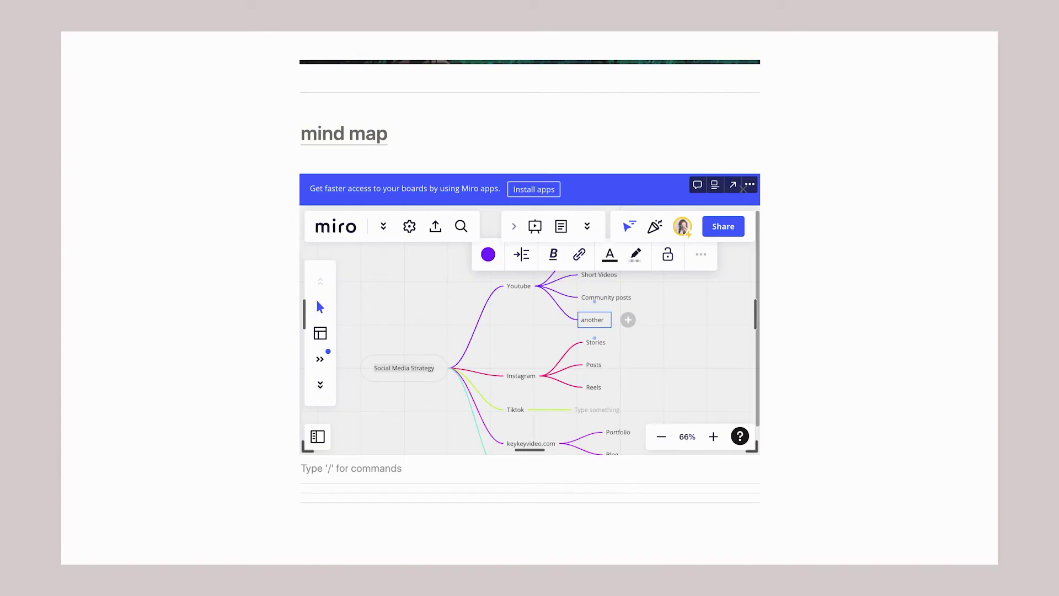
pyautogui.write('/embed')
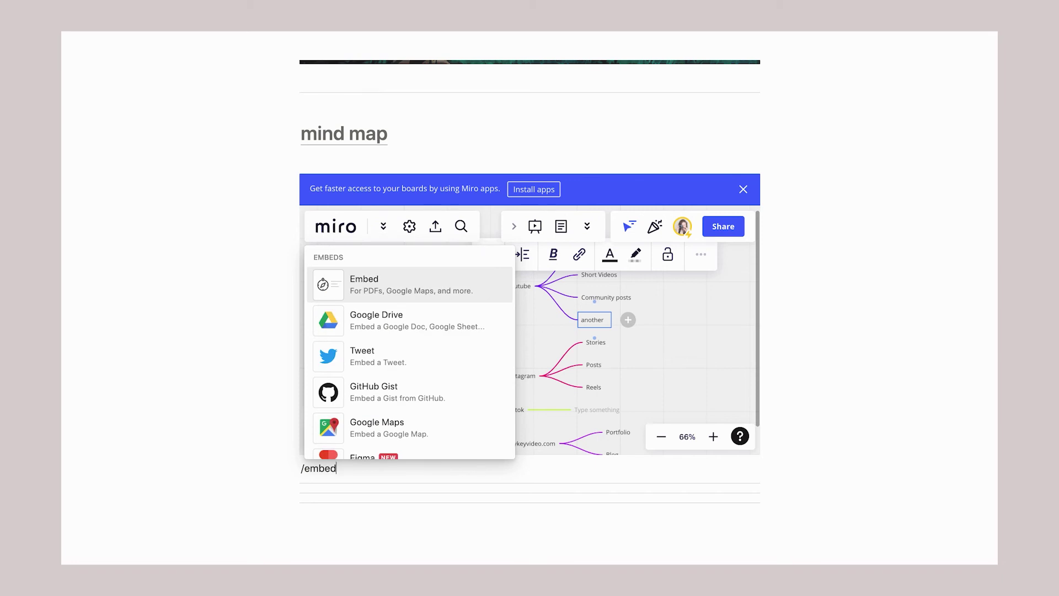
pyautogui.scroll(-5, 421, 375)
pyautogui.scroll(-1, 421, 381)
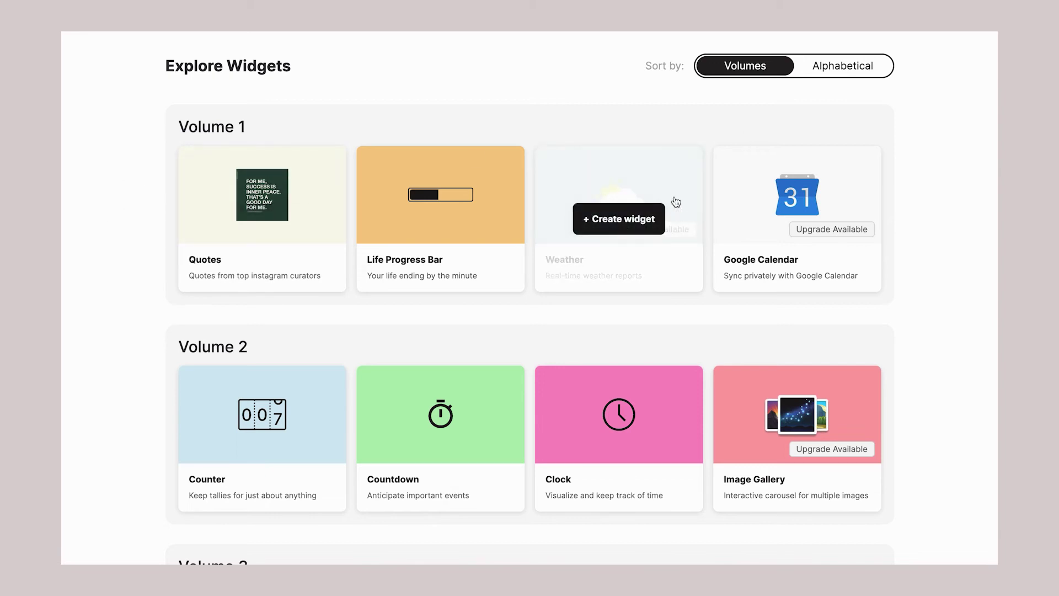
# In Indify's widget gallery, create a Clock widget titled "Riga time".
pyautogui.moveTo(598, 161)
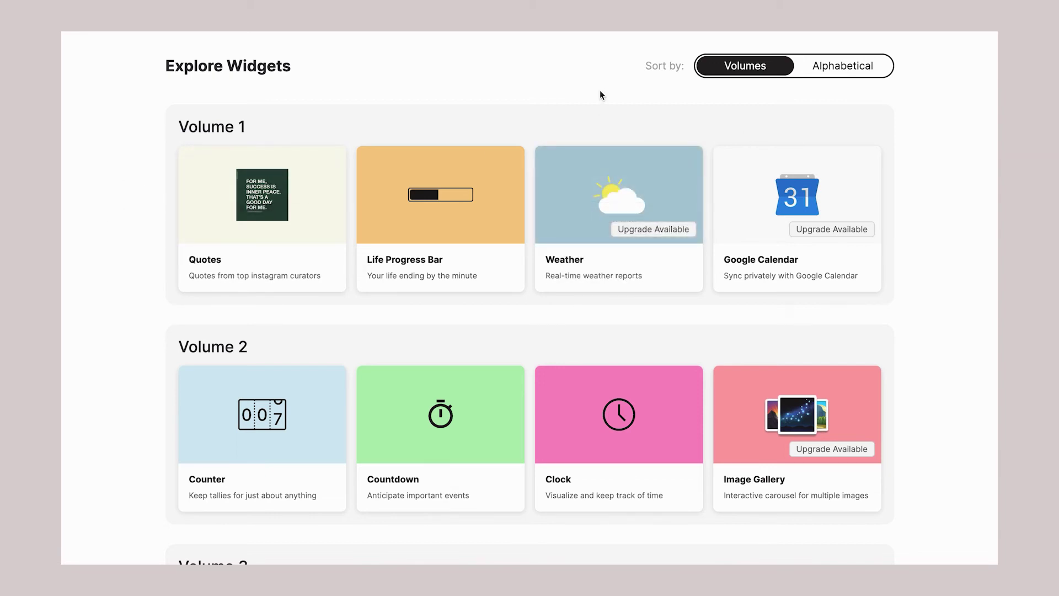
pyautogui.moveTo(831, 214)
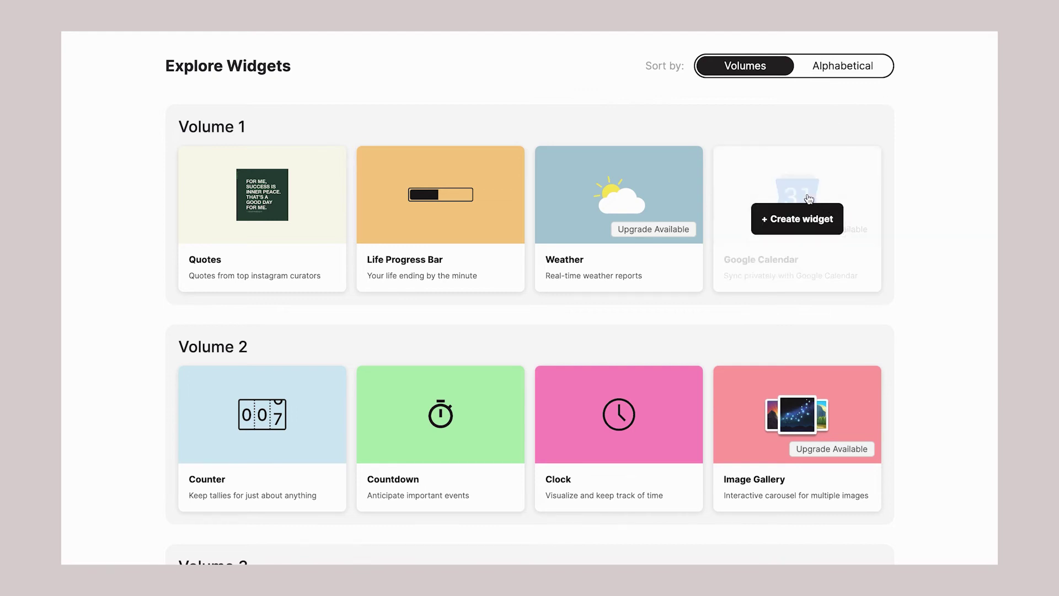
pyautogui.scroll(-3, 926, 208)
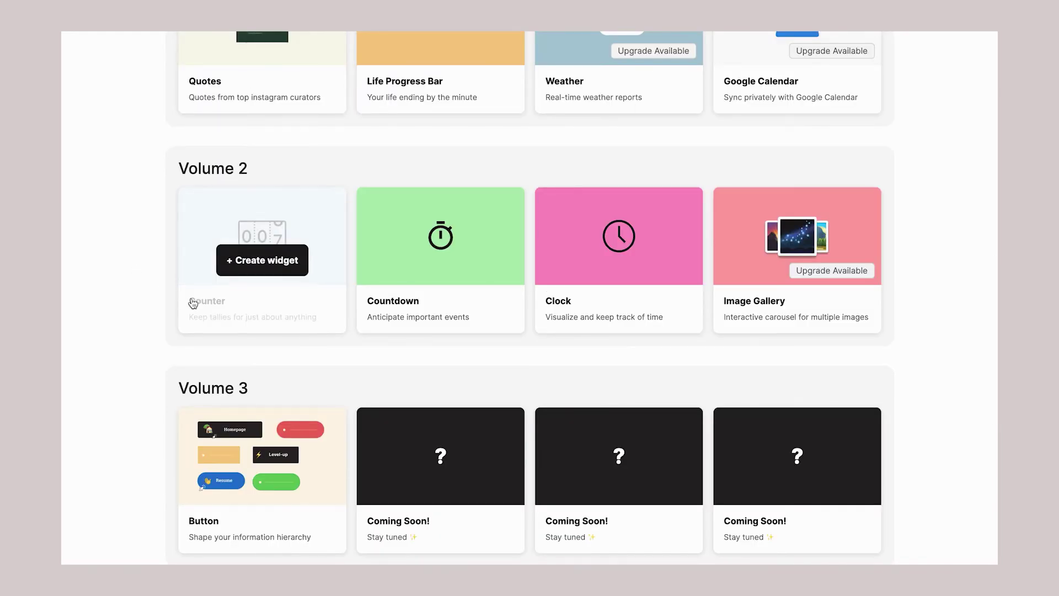
pyautogui.moveTo(460, 293)
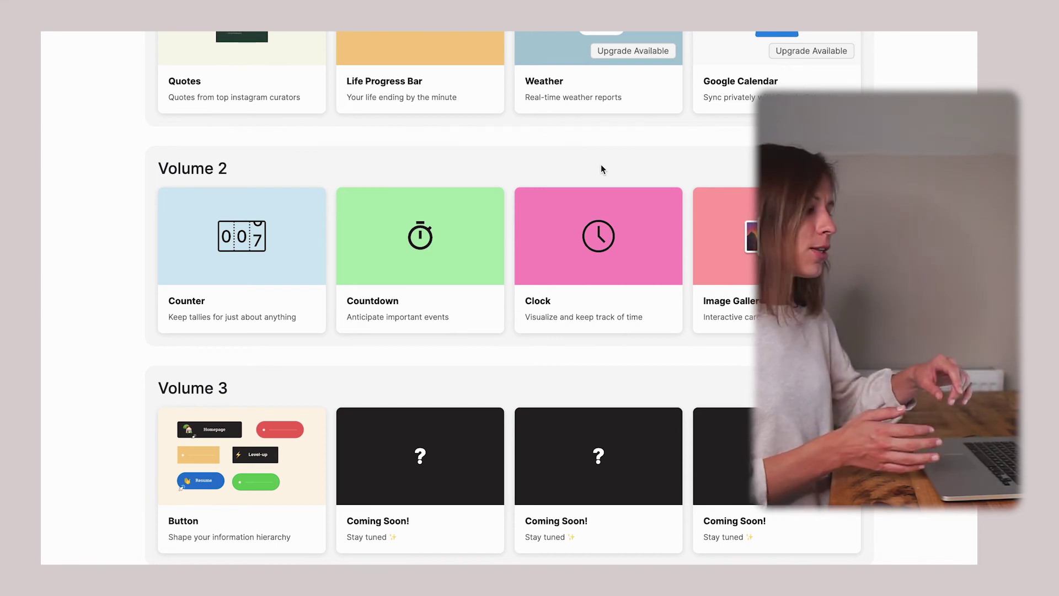
pyautogui.click(590, 259)
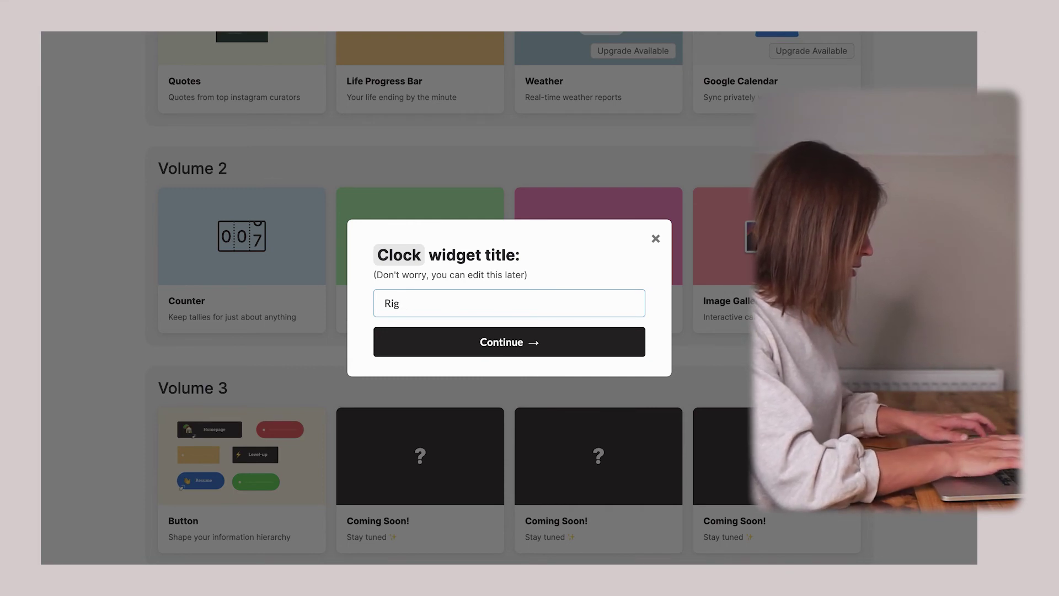
pyautogui.click(524, 347)
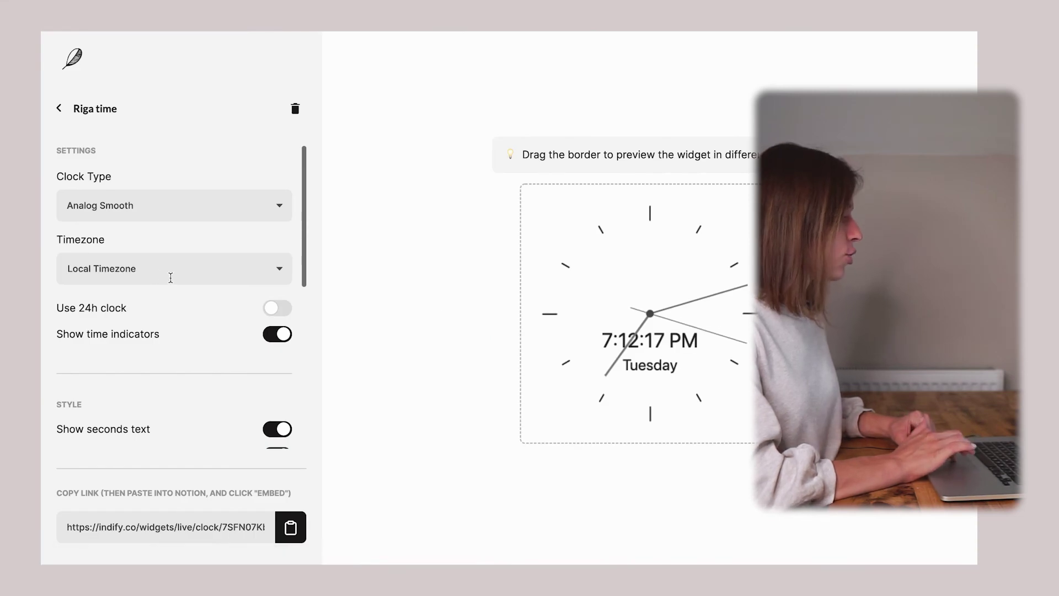
# Set the timezone of the Riga time clock to Europe/Riga [EEST].
pyautogui.click(185, 267)
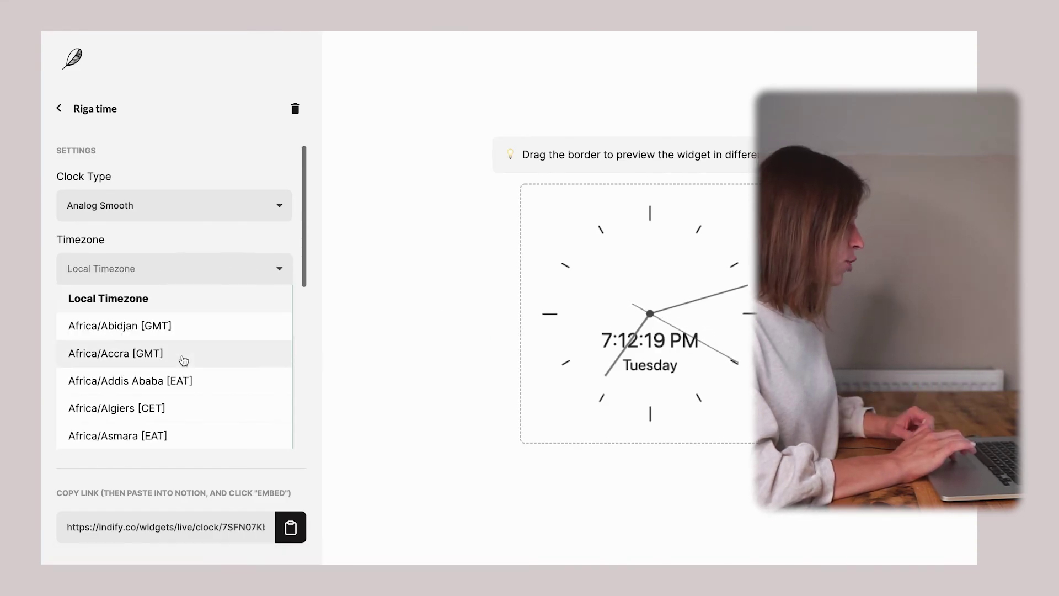
pyautogui.write('europ')
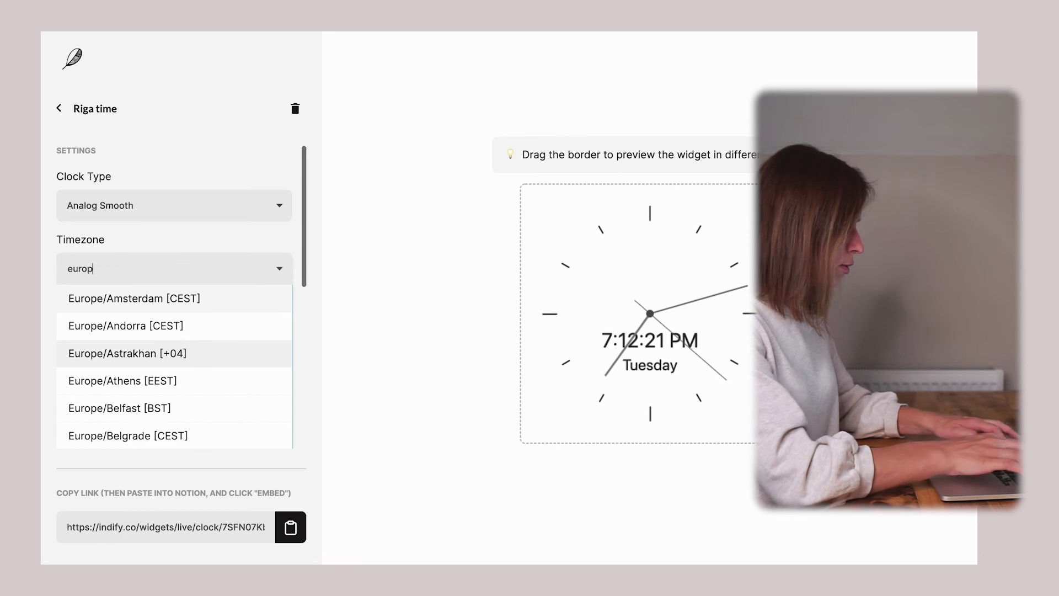
pyautogui.write('e/riga')
pyautogui.press('Return')
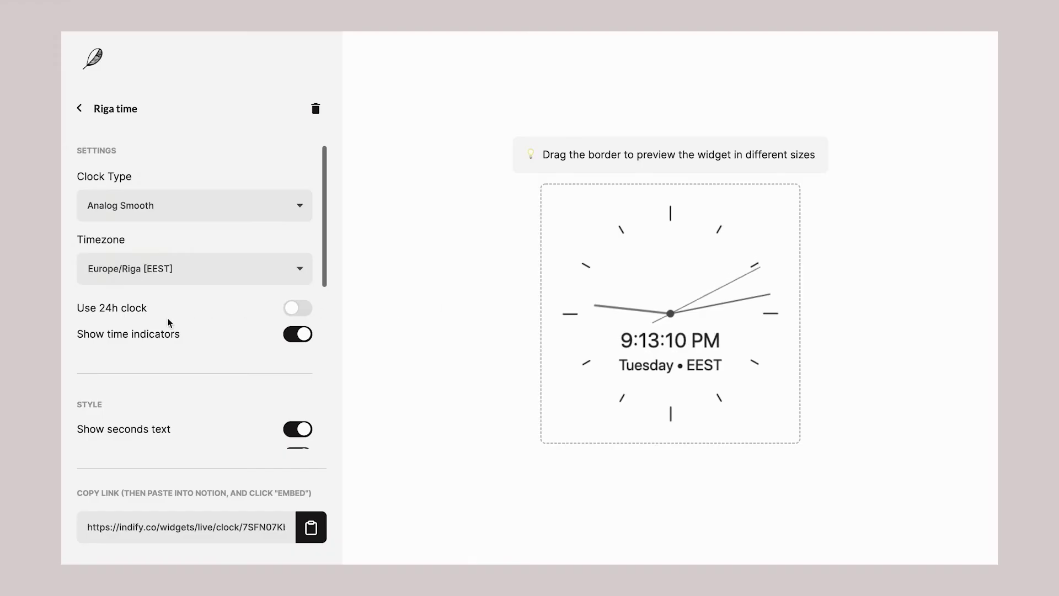
# Change the Riga time widget's clock type to Digital Roulette.
pyautogui.scroll(-3, 168, 322)
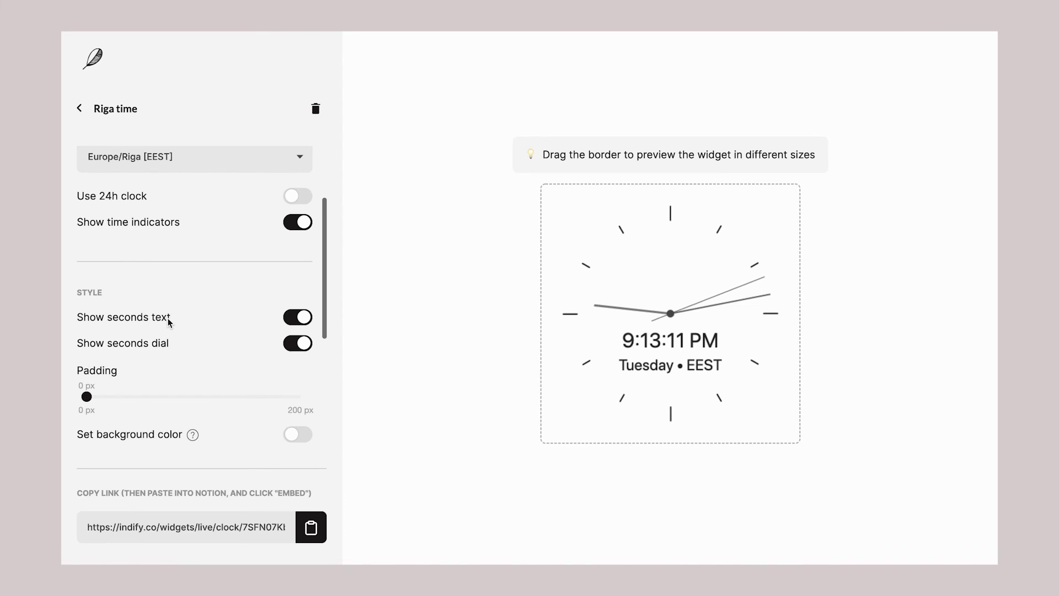
pyautogui.scroll(-3, 169, 322)
pyautogui.scroll(-2, 169, 322)
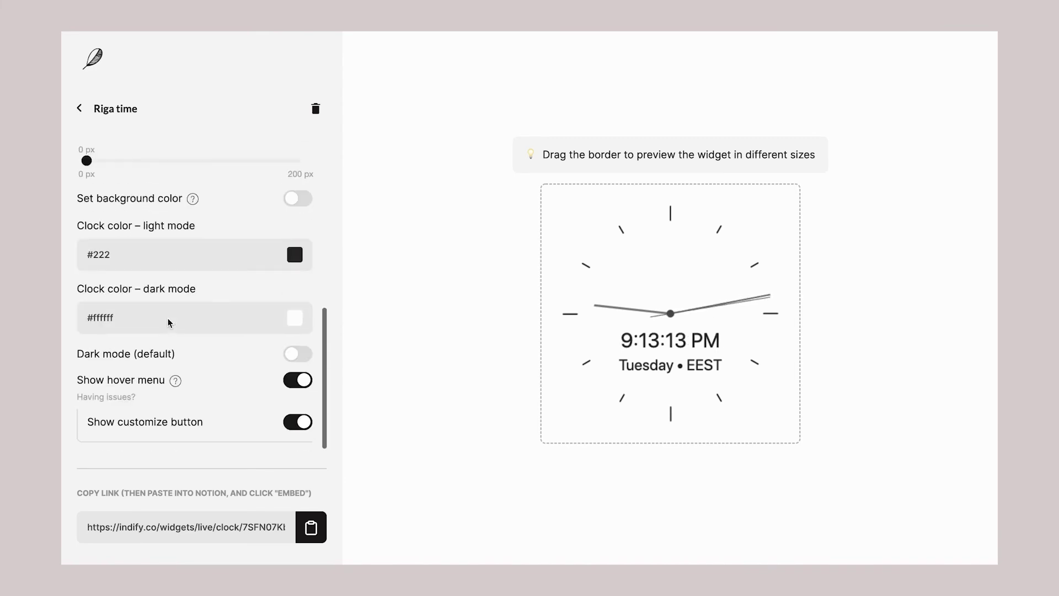
pyautogui.scroll(8, 169, 323)
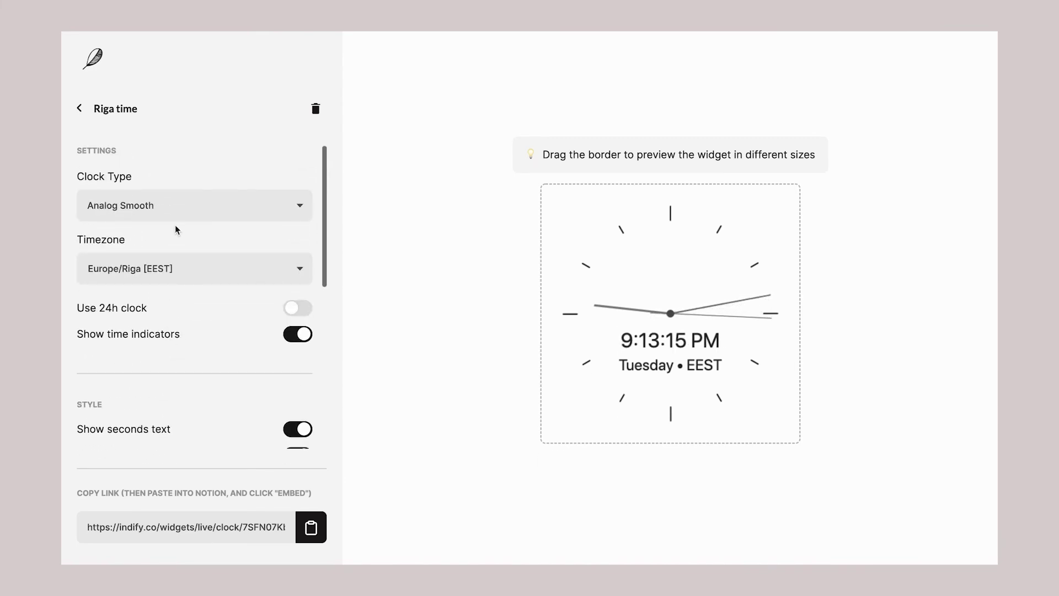
pyautogui.click(177, 206)
pyautogui.press('Escape')
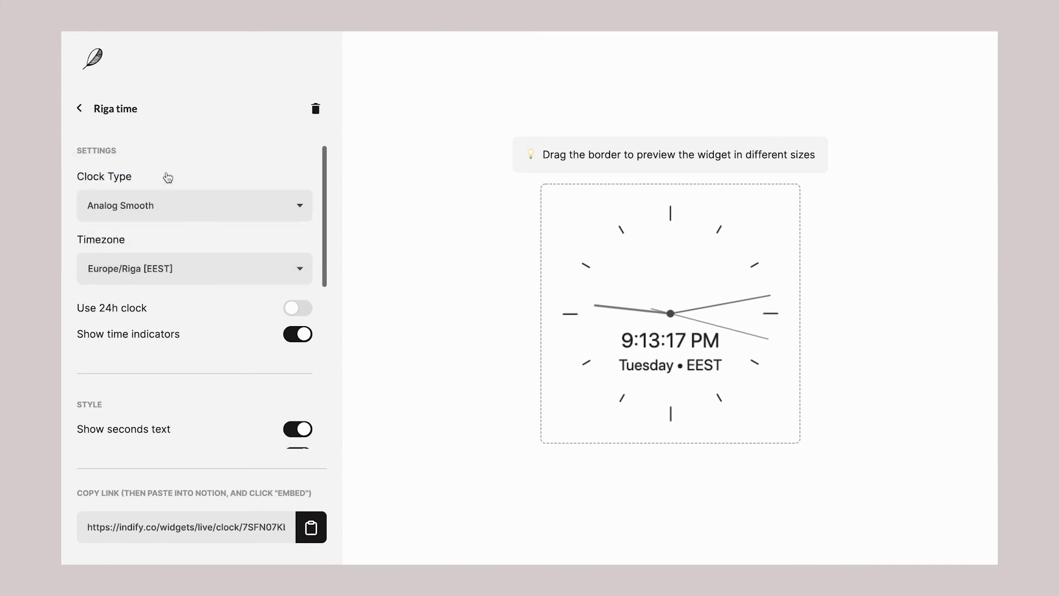
pyautogui.click(175, 208)
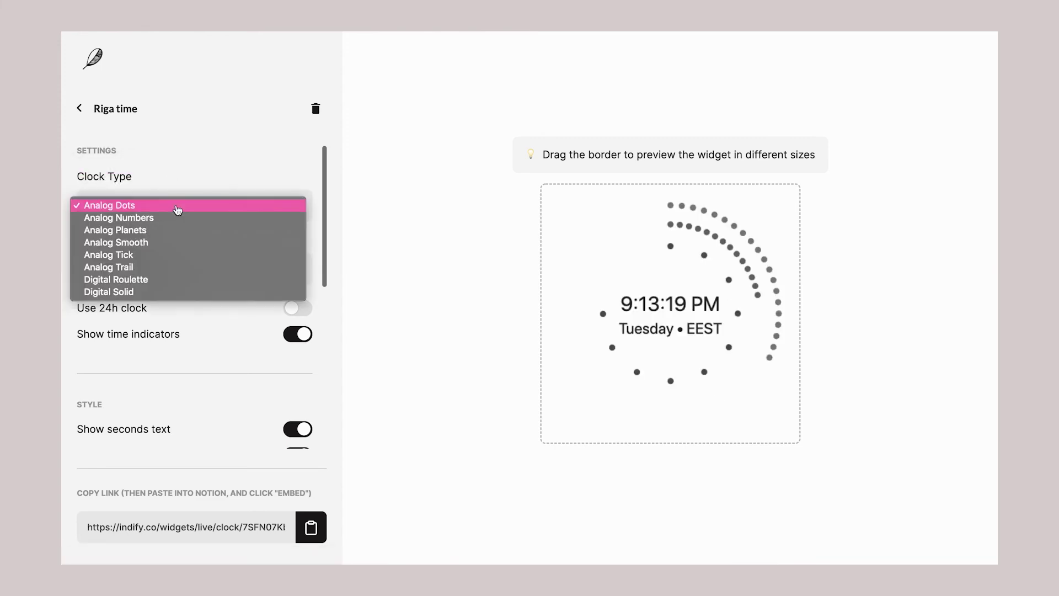
pyautogui.click(164, 279)
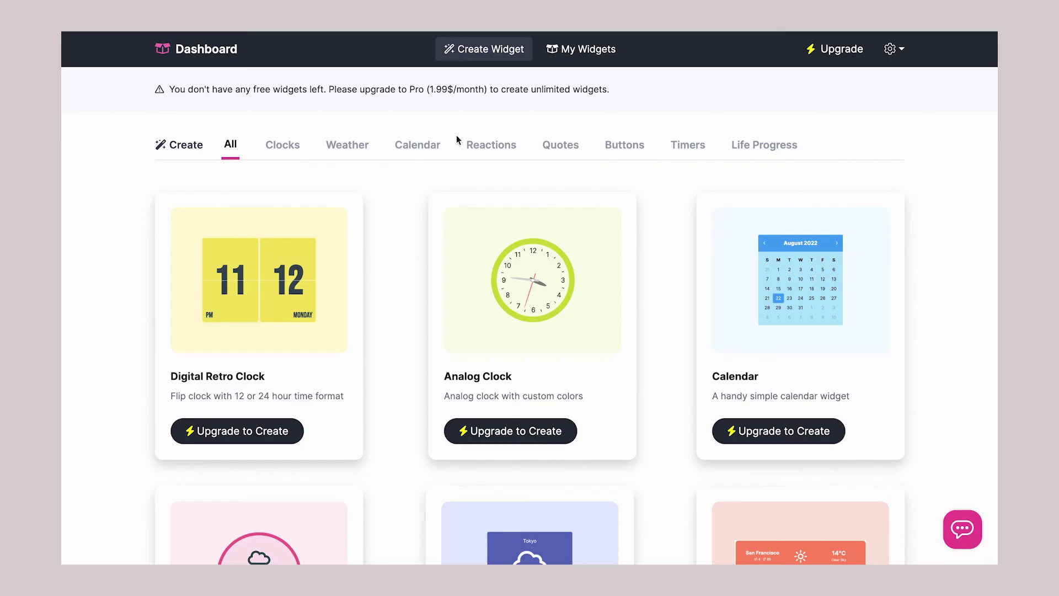
# Switch to the other widget dashboard and examine all the widget types offered for creation, from clocks to buttons.
pyautogui.scroll(-6, 130, 330)
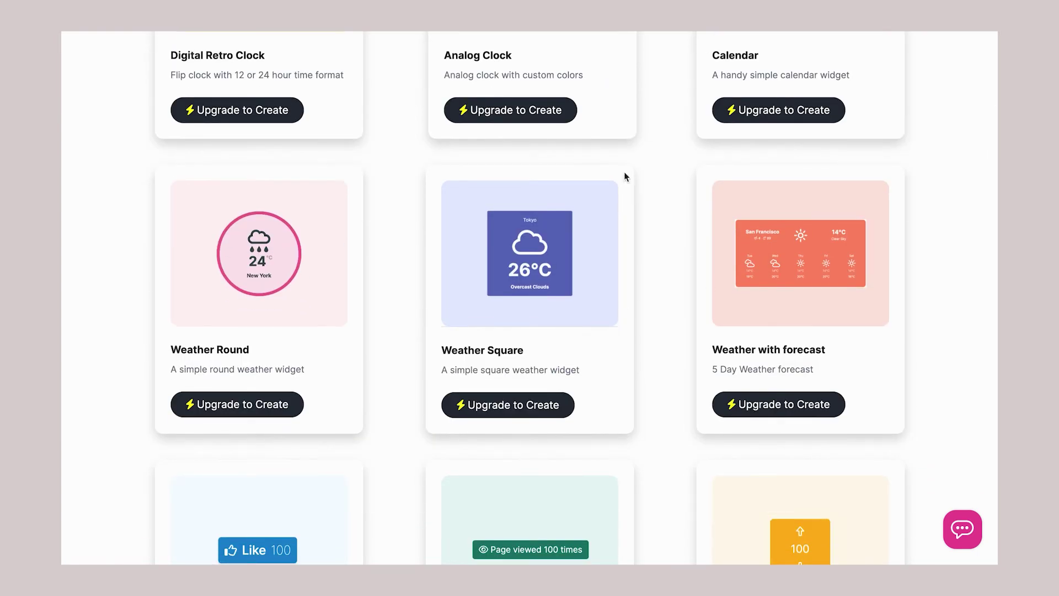
pyautogui.scroll(-3, 290, 413)
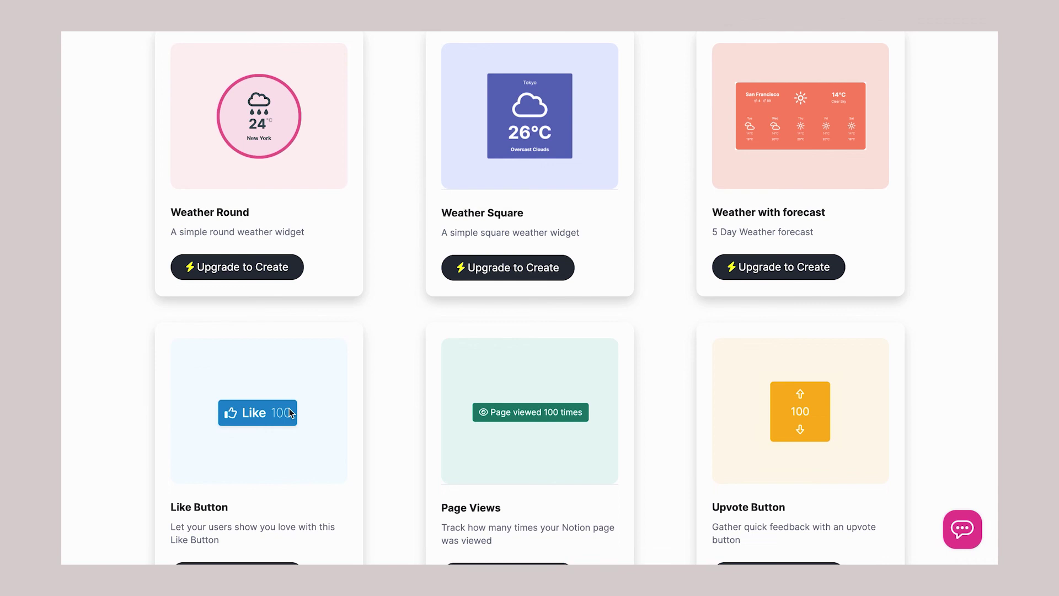
pyautogui.scroll(-2, 290, 412)
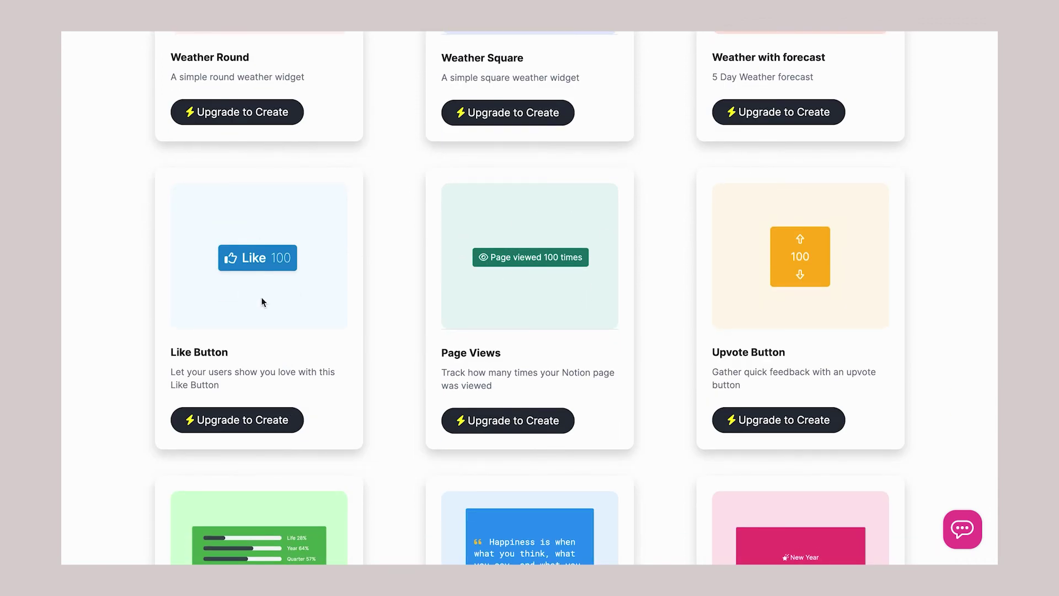
pyautogui.scroll(-3, 261, 302)
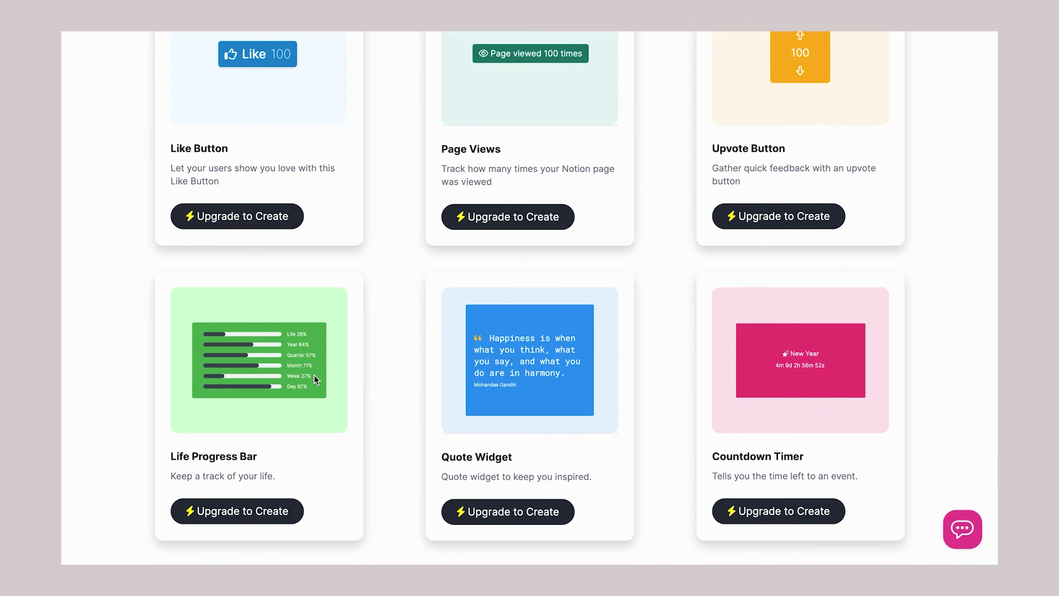
pyautogui.scroll(-4, 315, 376)
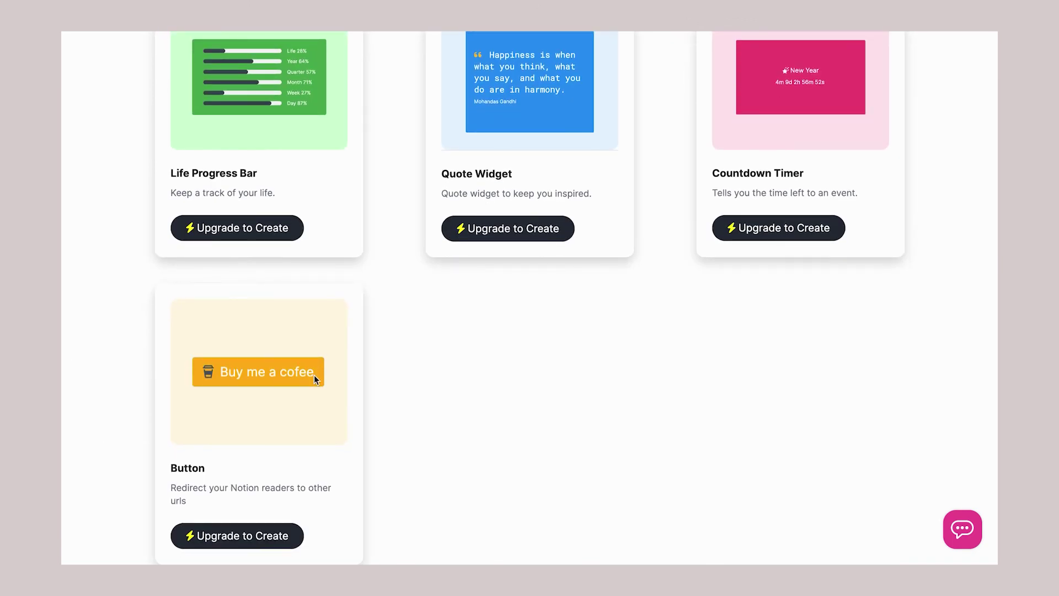
pyautogui.scroll(2, 314, 375)
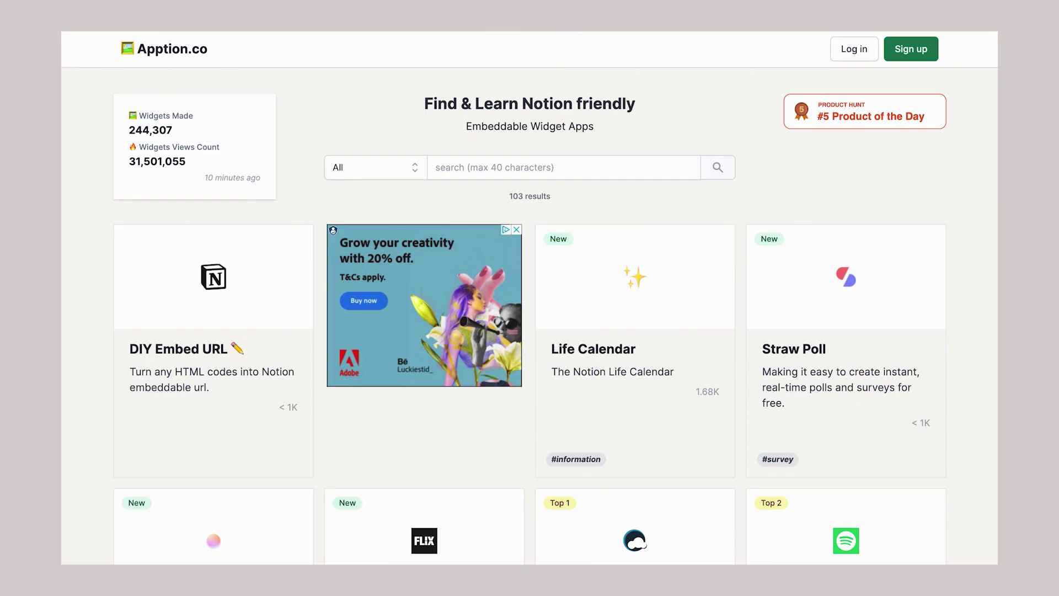
# On Apption.co, examine the catalogue of Notion-friendly embeddable widget apps.
pyautogui.scroll(-6, 602, 223)
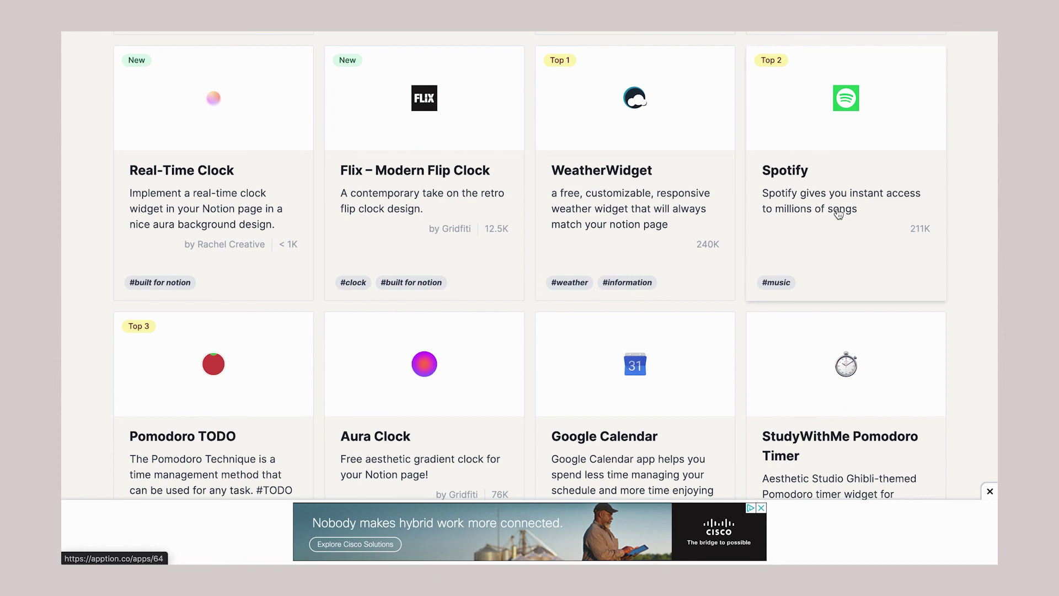
pyautogui.scroll(-5, 839, 214)
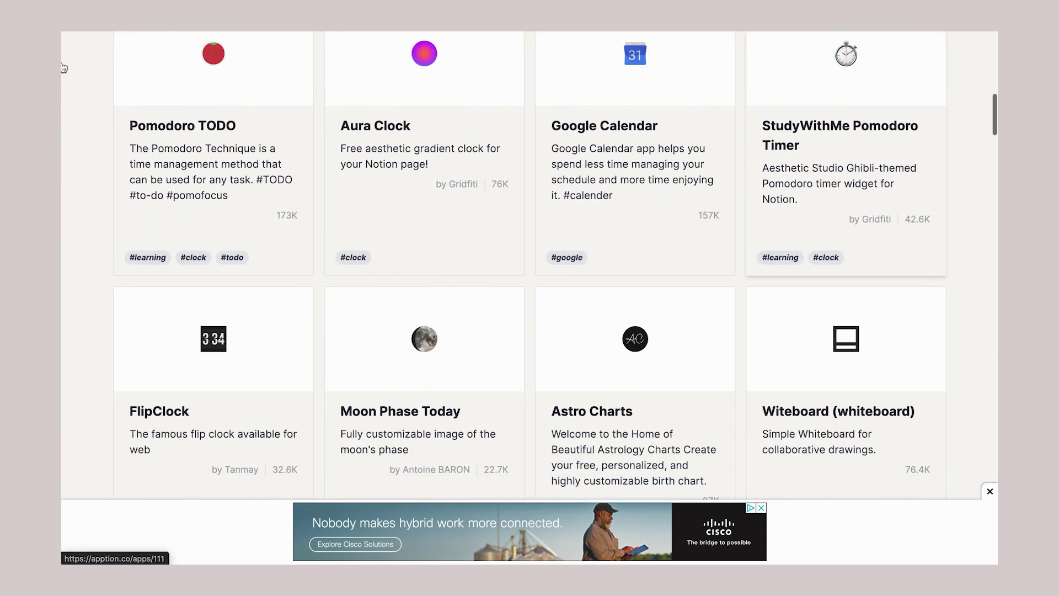
pyautogui.scroll(-4, 248, 204)
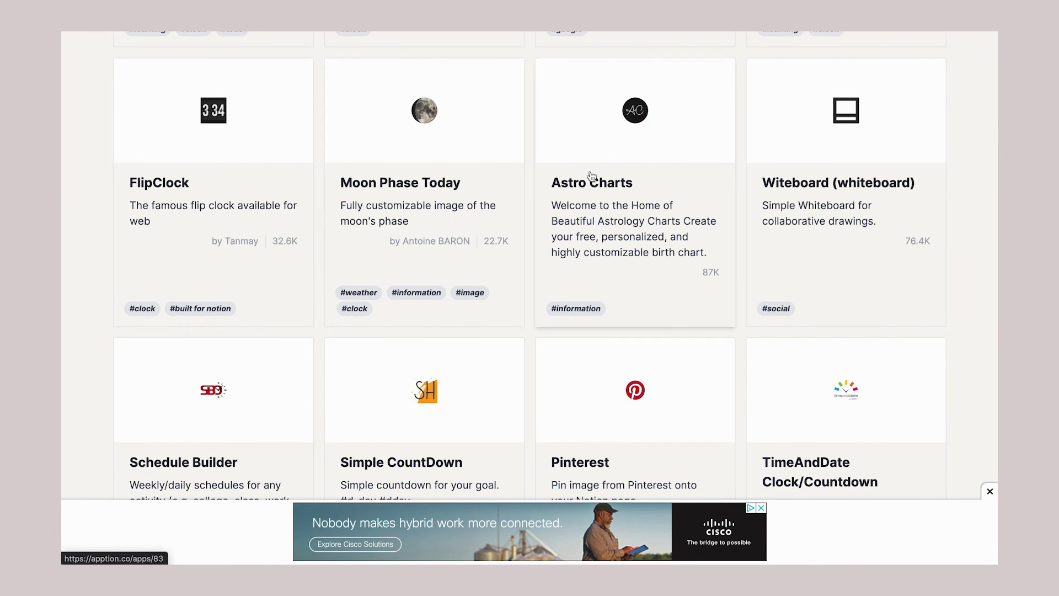
pyautogui.scroll(-7, 591, 175)
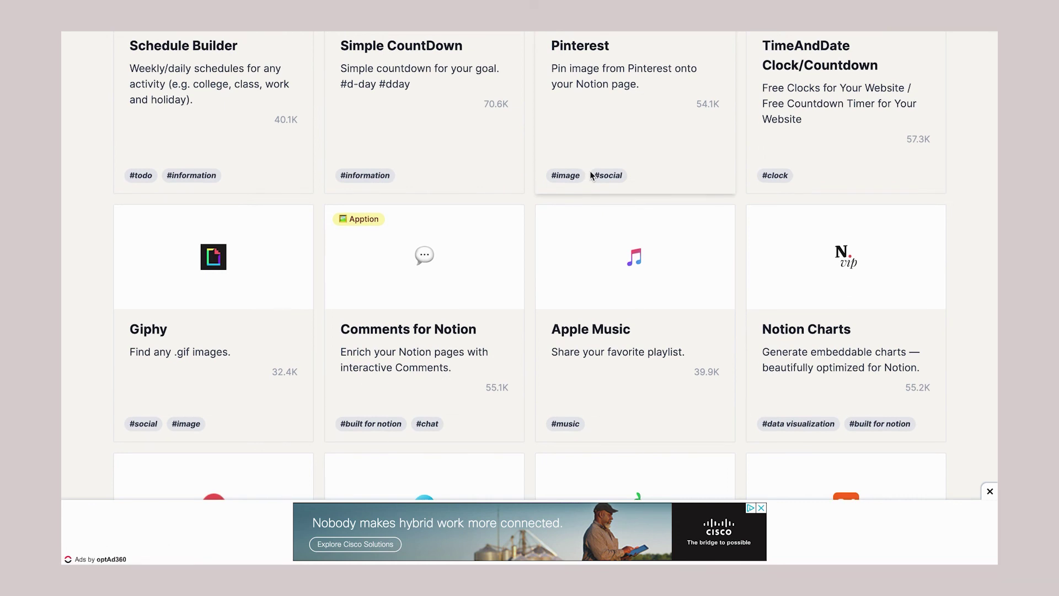
pyautogui.scroll(-10, 590, 175)
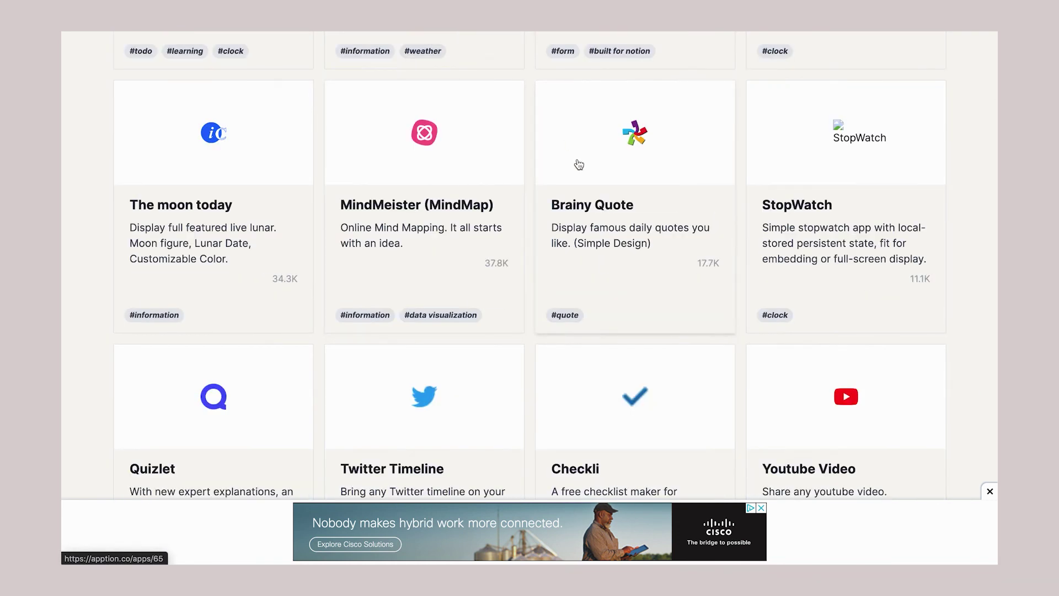